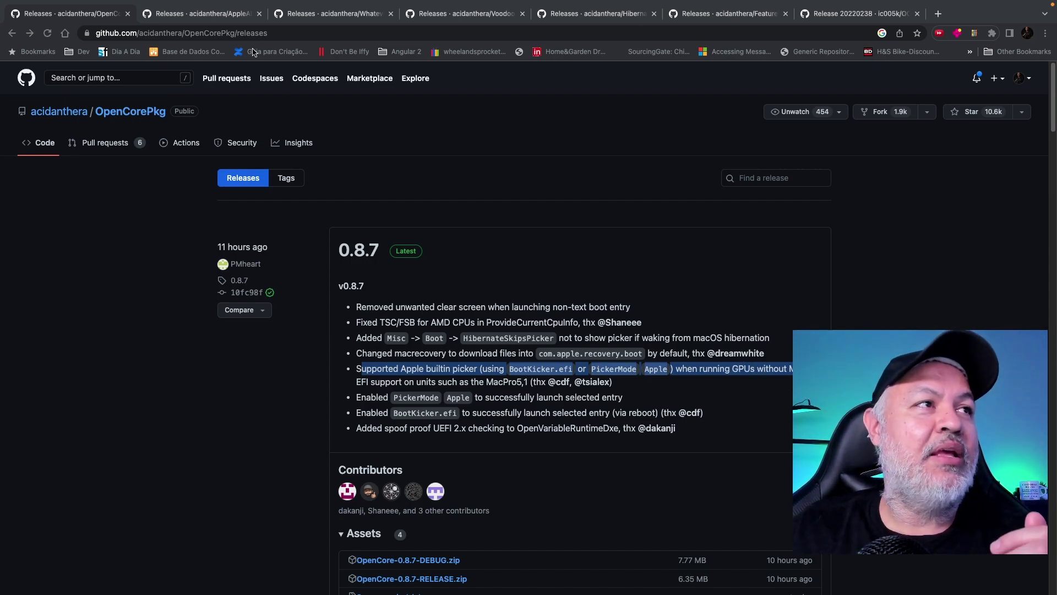
# Review the latest release notes of AppleALC, WhateverGreen, VoodooPS2, HibernationFixup and FeatureUnlock on GitHub.
pyautogui.click(195, 12)
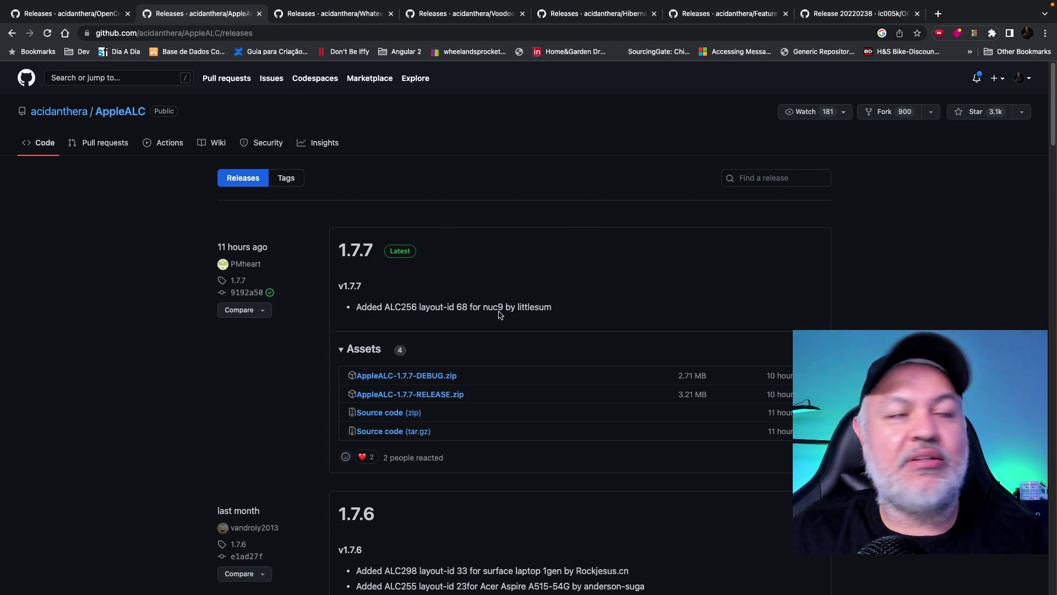
pyautogui.click(339, 14)
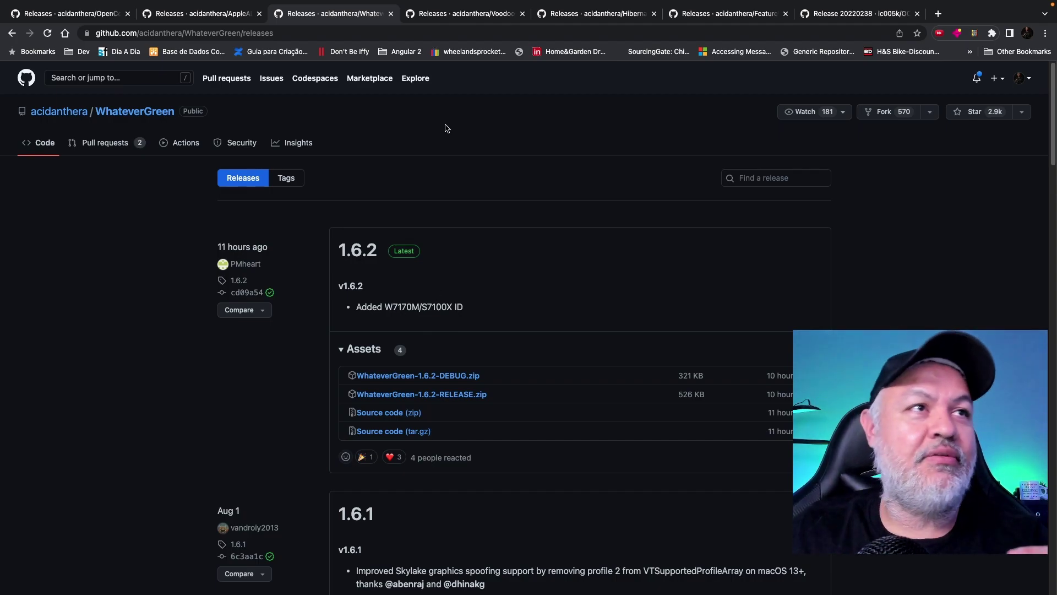
pyautogui.click(477, 17)
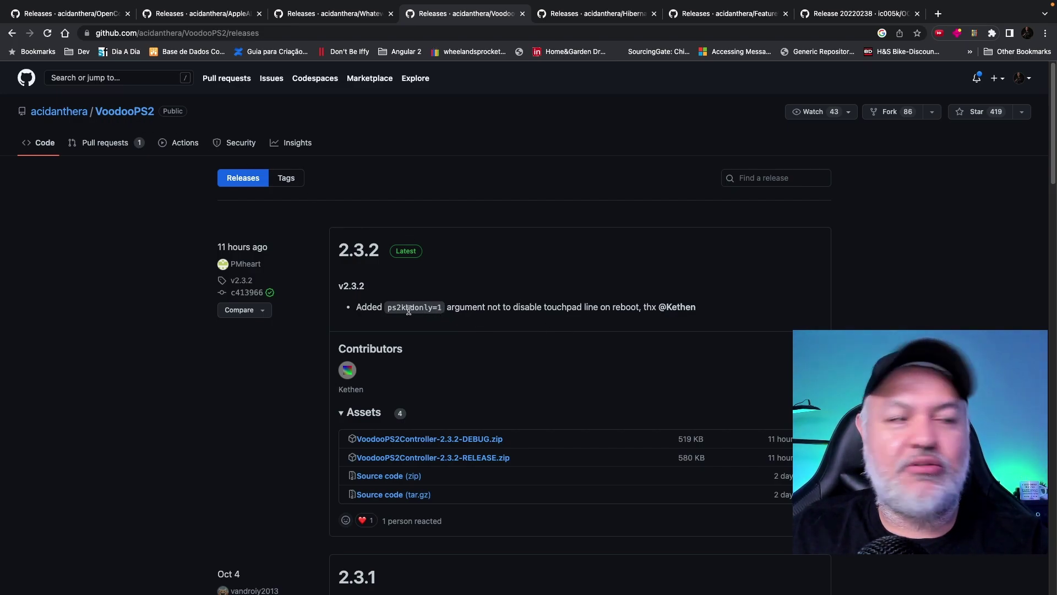
pyautogui.click(592, 14)
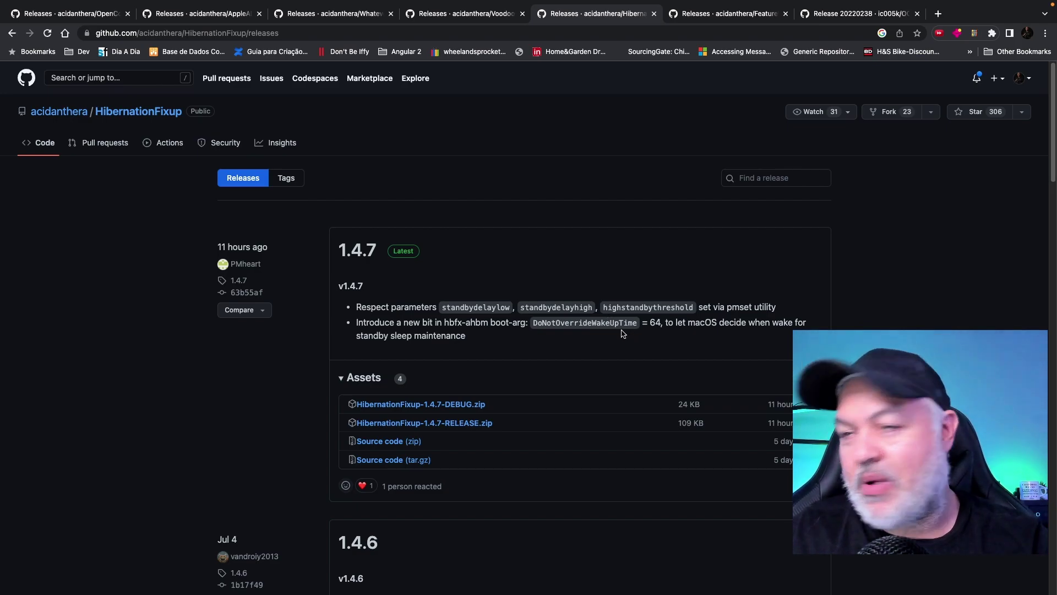
pyautogui.click(729, 23)
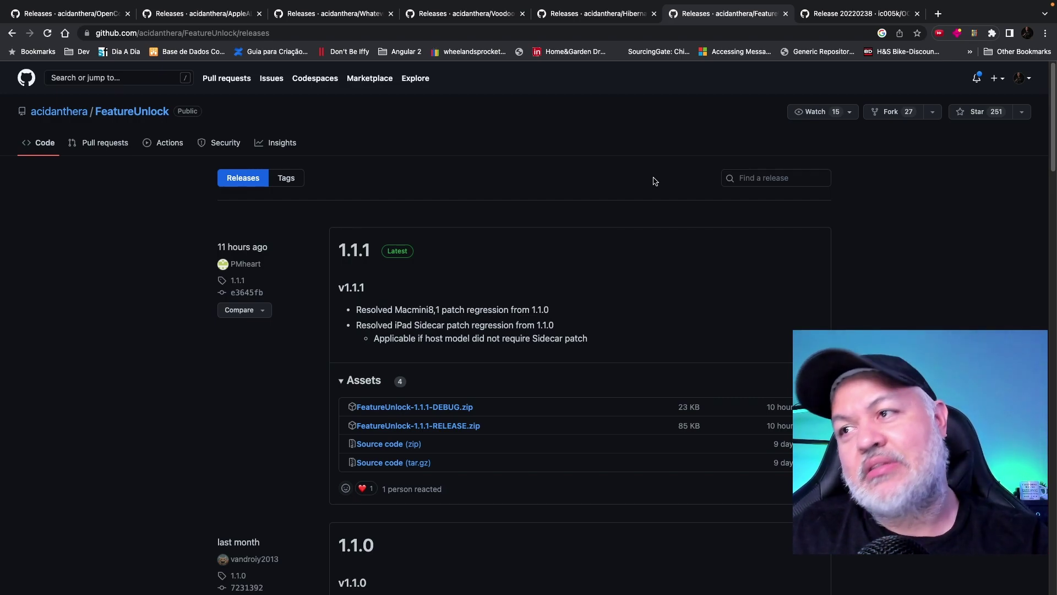
pyautogui.click(333, 16)
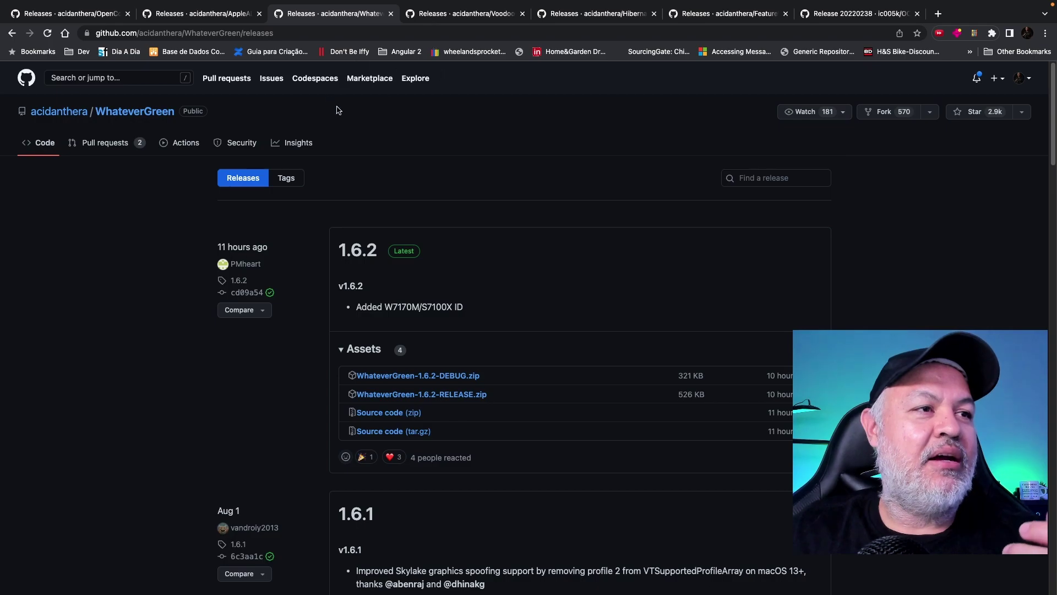
pyautogui.click(205, 13)
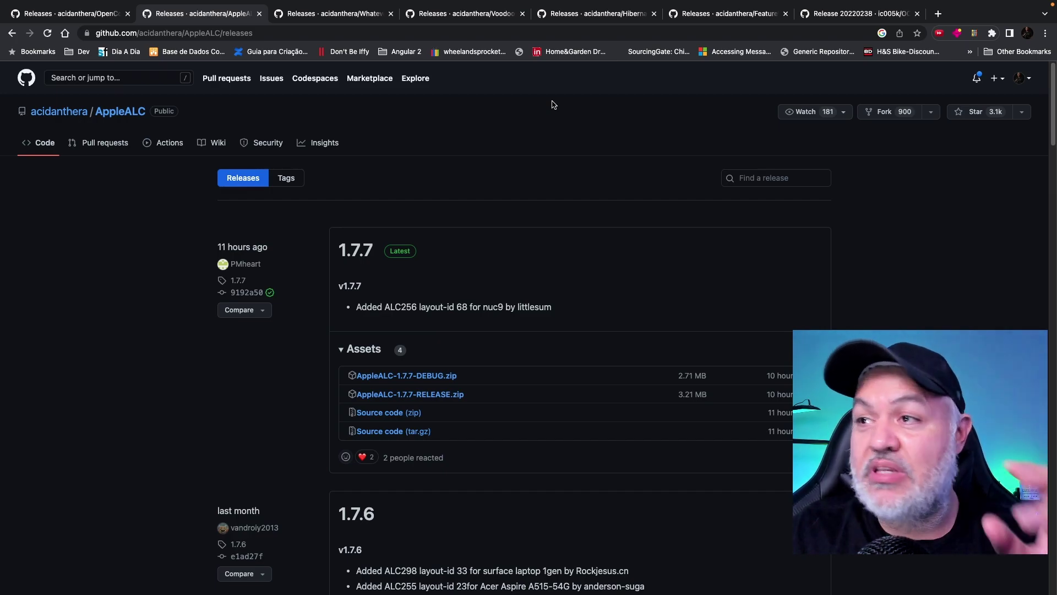
# Download OCAT_Mac.dmg from the latest release, 20220238, of the OCAuxiliaryTools repository.
pyautogui.click(859, 13)
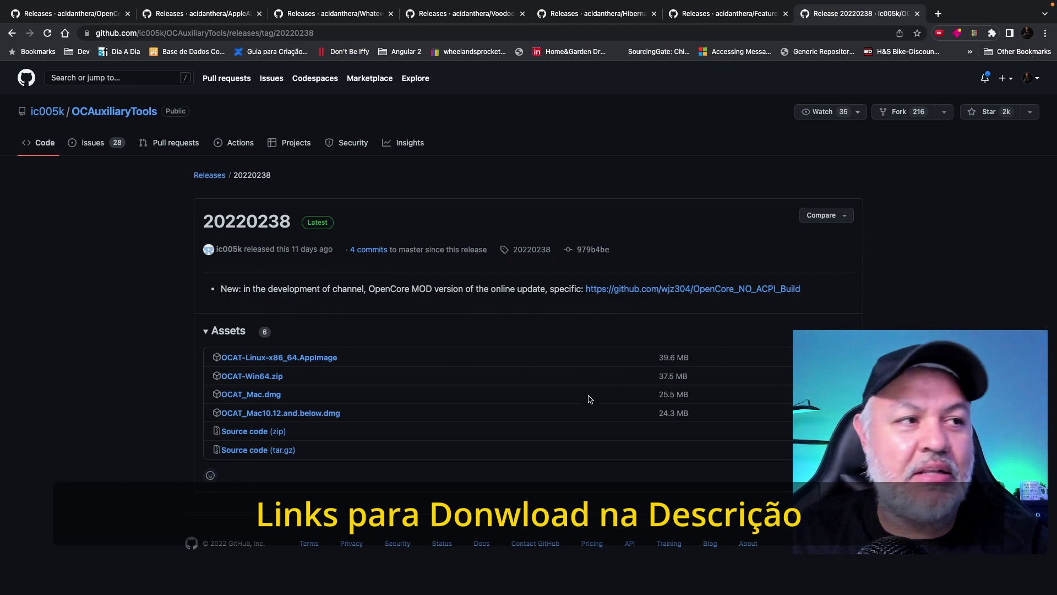
pyautogui.click(125, 116)
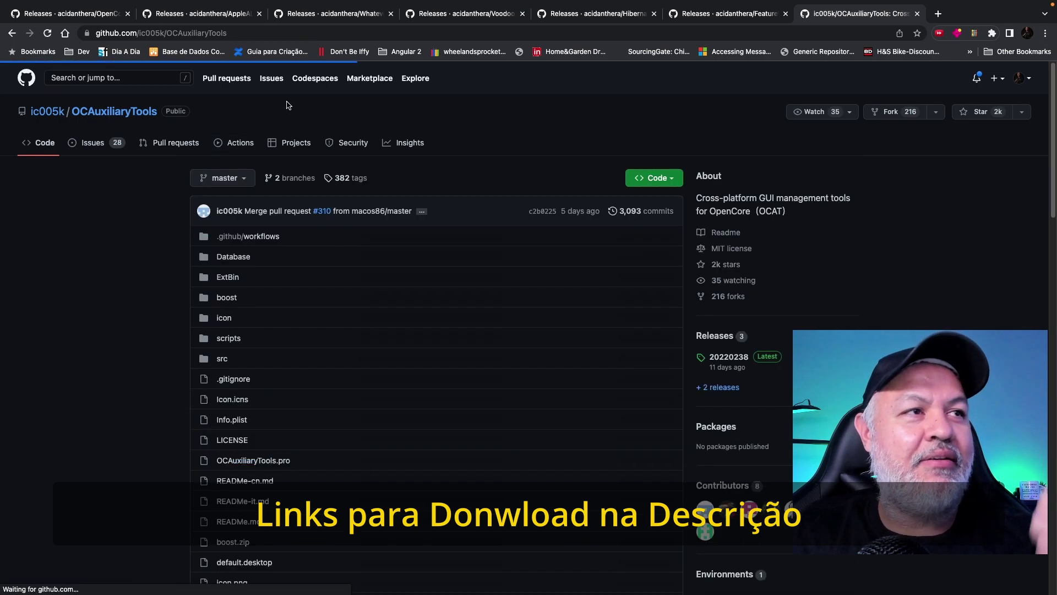
pyautogui.click(727, 360)
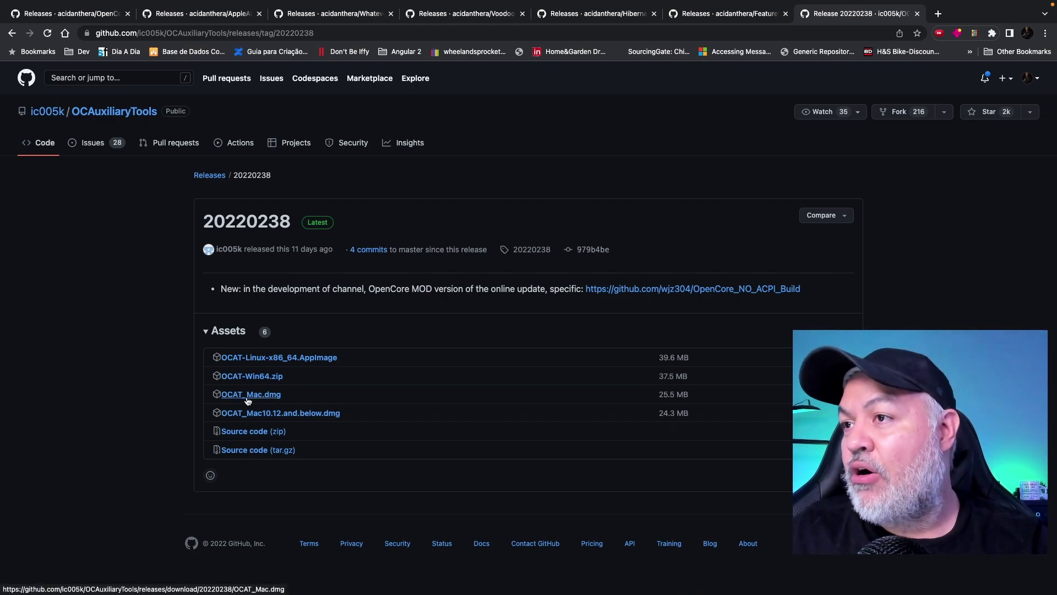
pyautogui.click(248, 394)
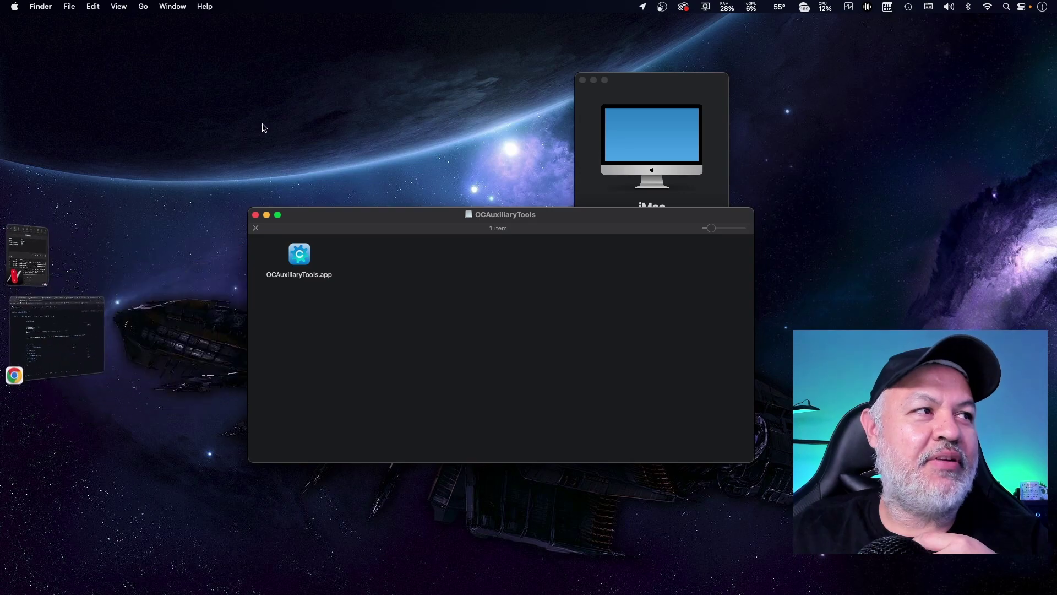
# Copy OCAuxiliaryTools.app from the mounted disk image into the Atualizar Opencore folder, replacing the existing copy.
pyautogui.click(262, 128)
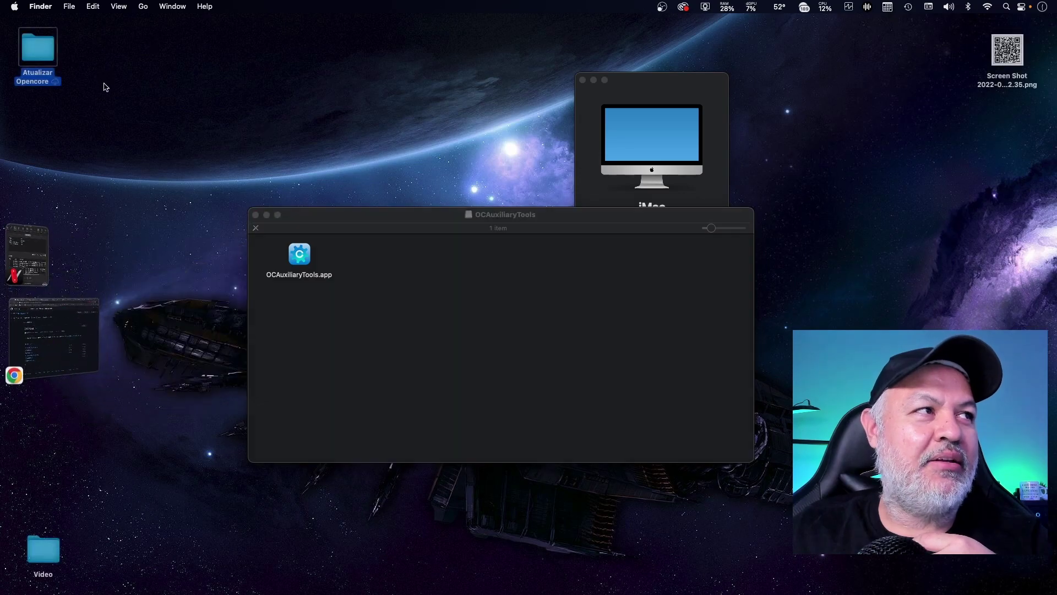
pyautogui.moveTo(300, 254); pyautogui.dragTo(383, 175)
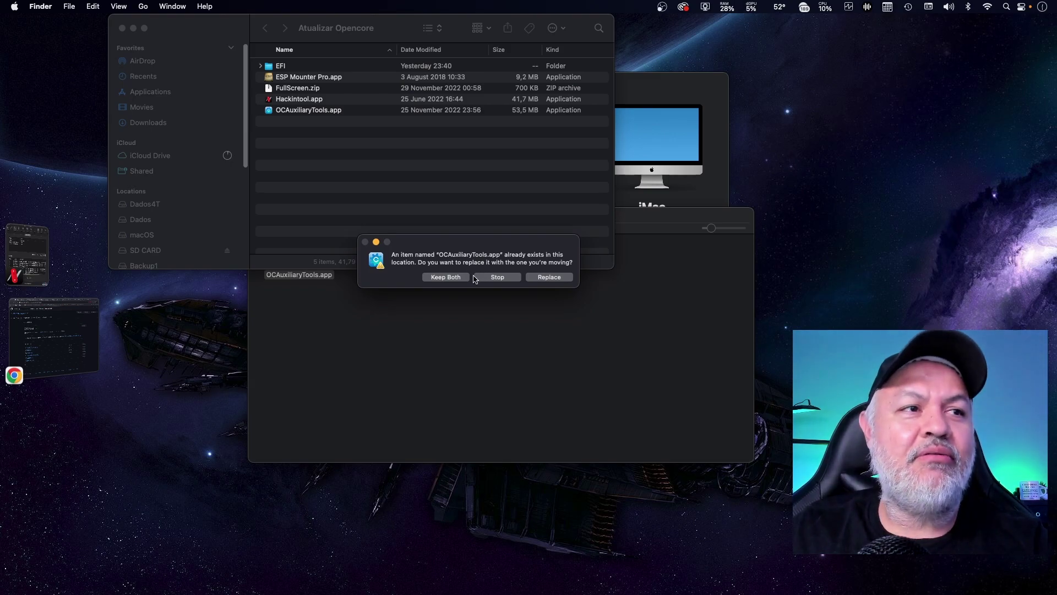
pyautogui.click(550, 279)
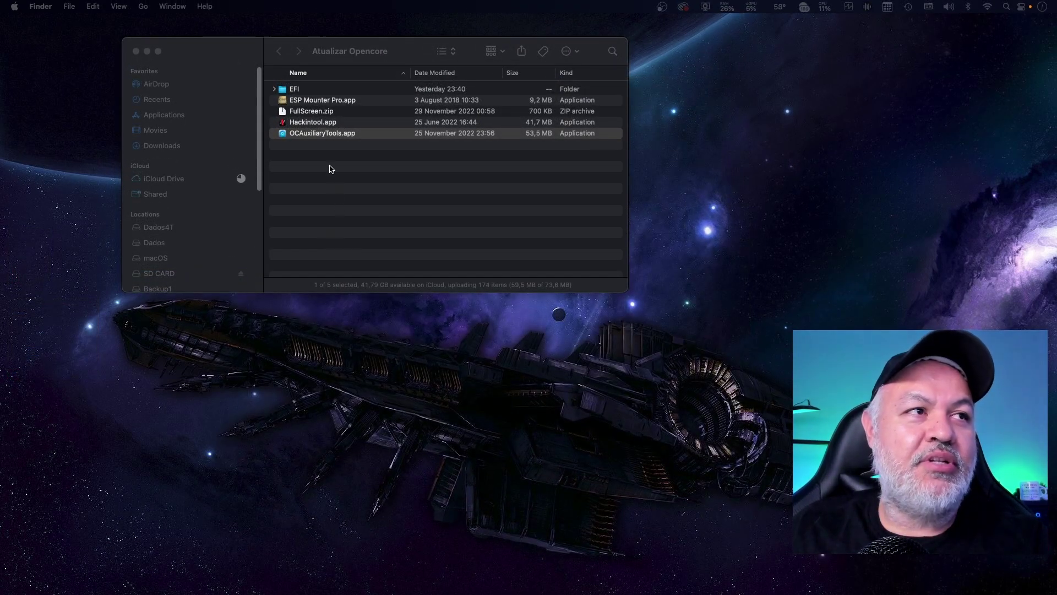
# Launch OCAuxiliaryTools.app from the Atualizar Opencore folder despite the unverified developer, and move its window off the folder's file list.
pyautogui.rightClick(317, 132)
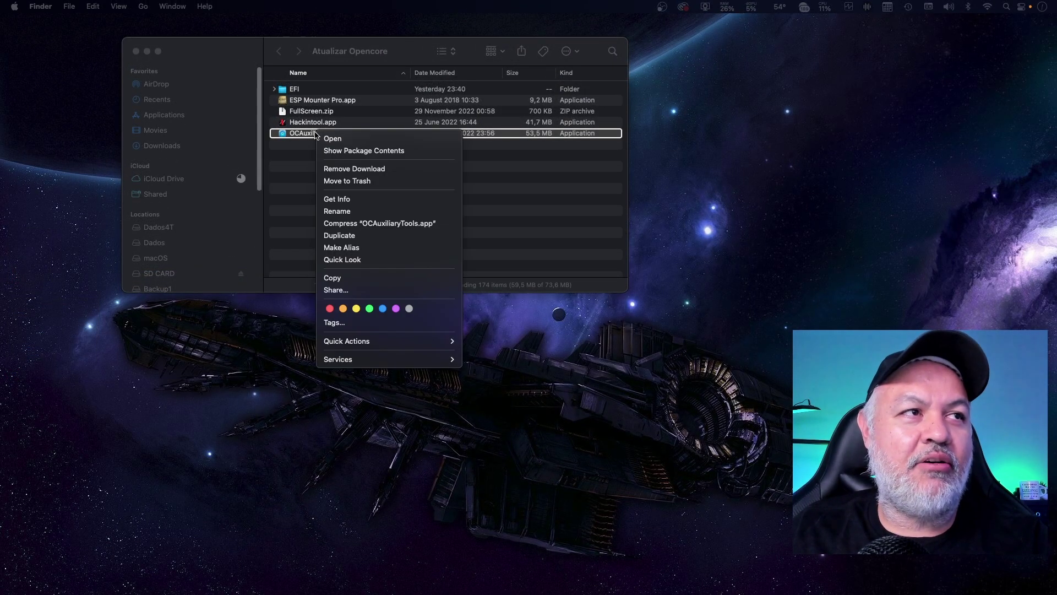
pyautogui.click(370, 142)
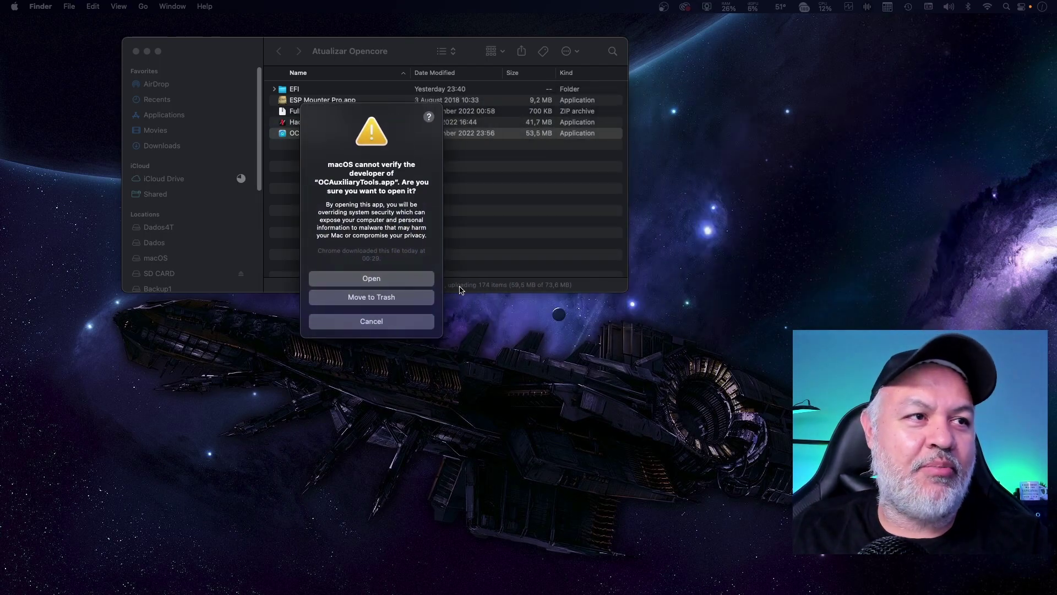
pyautogui.click(365, 279)
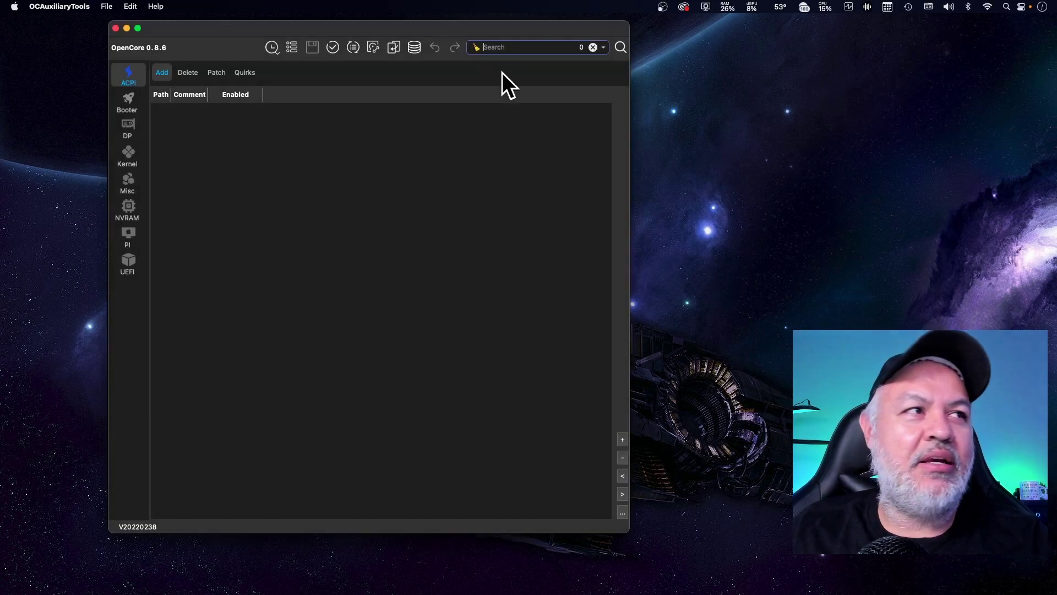
pyautogui.moveTo(226, 26); pyautogui.dragTo(443, 44)
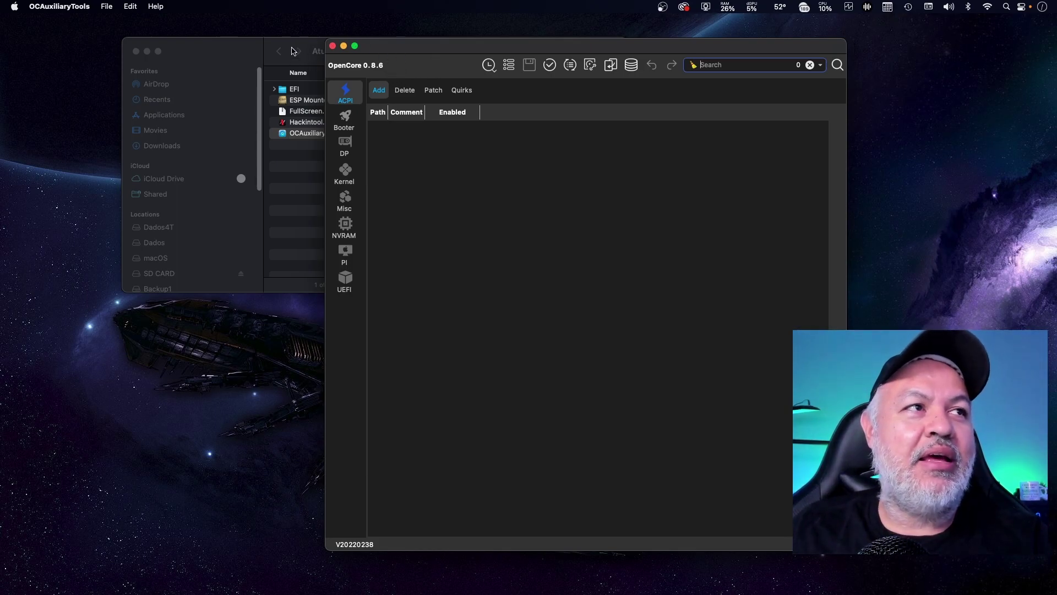
# Launch ESP Mounter Pro, mount the disk1s1 EFI partition of the XPG GAMMIX S11L drive and open its volume.
pyautogui.moveTo(291, 43); pyautogui.dragTo(179, 43)
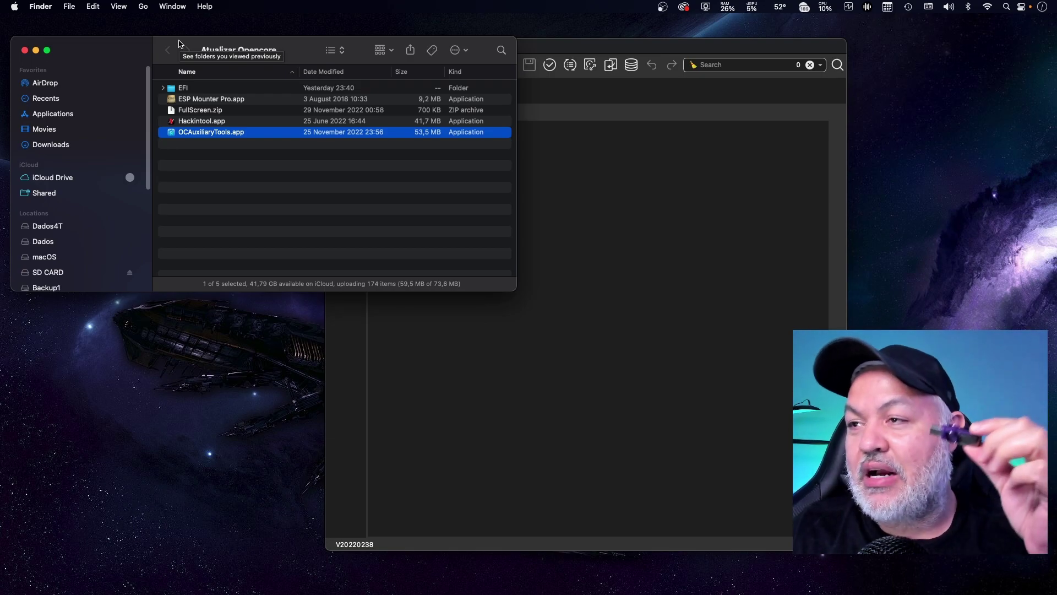
pyautogui.click(185, 104)
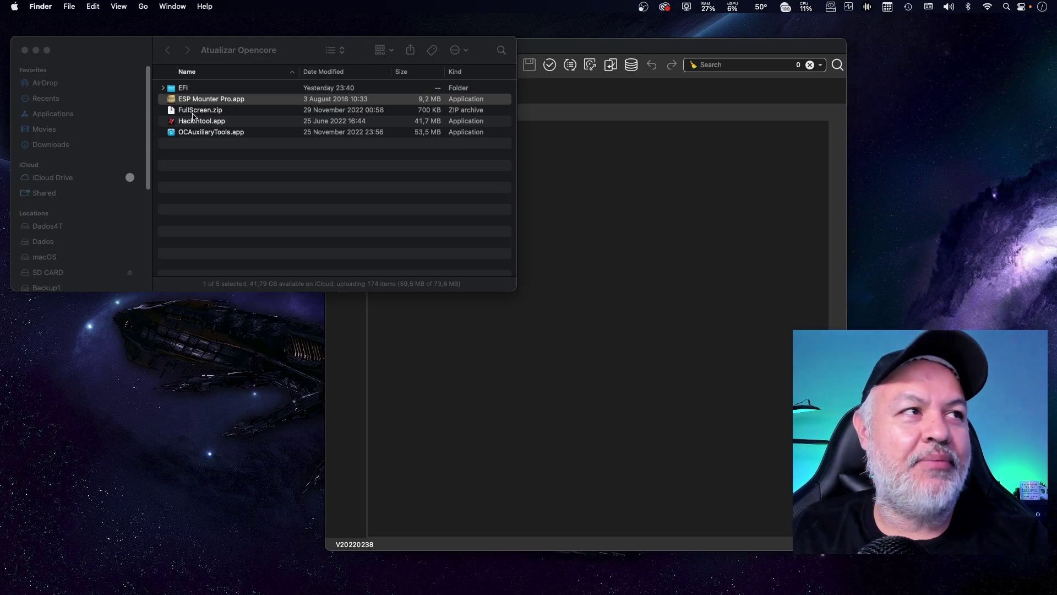
pyautogui.click(830, 7)
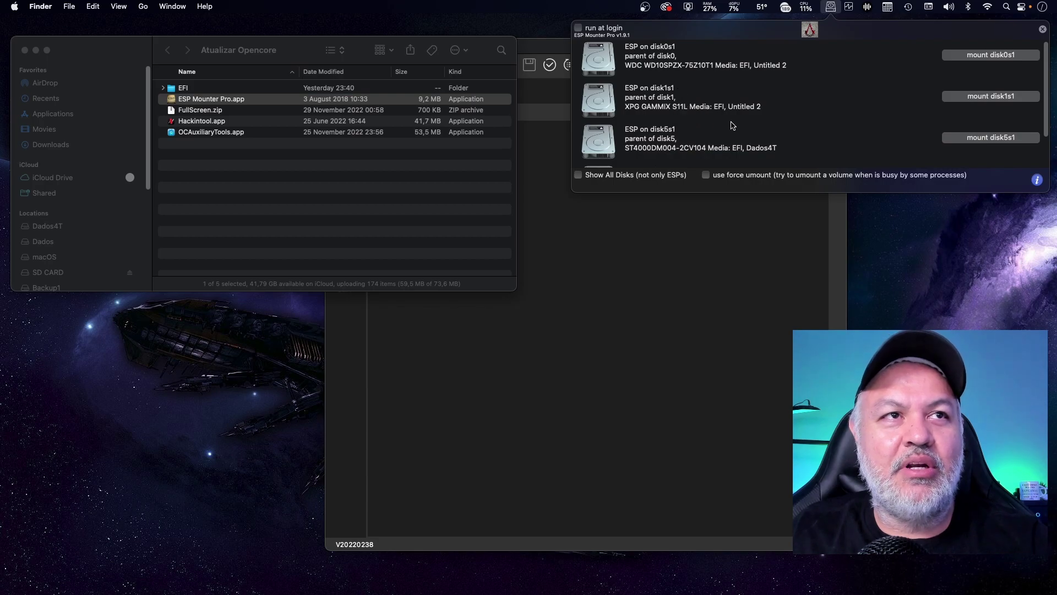
pyautogui.click(642, 113)
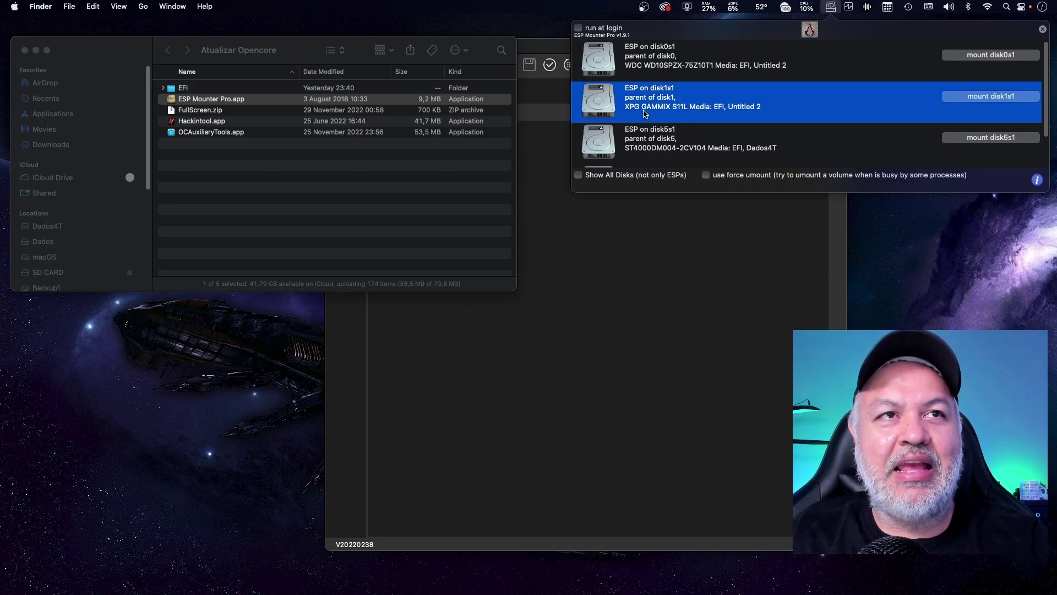
pyautogui.click(994, 98)
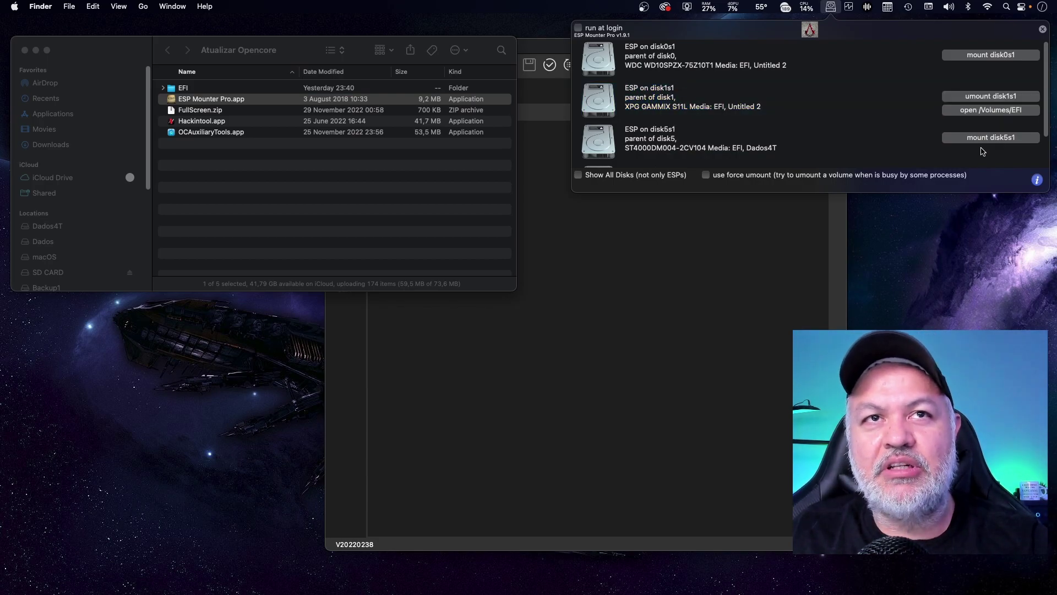
pyautogui.click(988, 111)
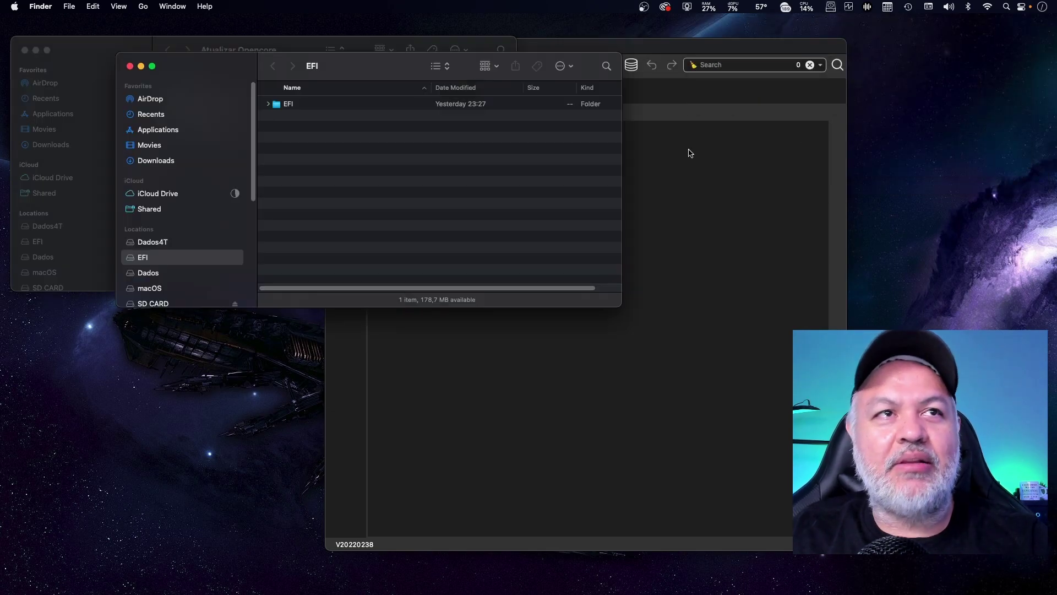
# Try to copy the EFI folder from the mounted EFI volume into the Atualizar Opencore folder.
pyautogui.moveTo(389, 73); pyautogui.dragTo(795, 198)
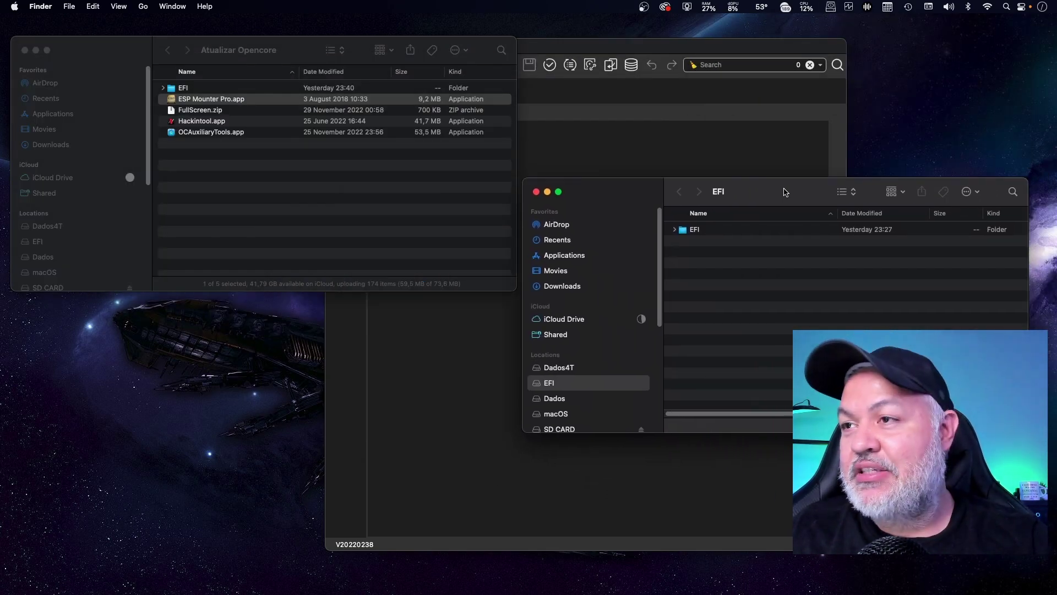
pyautogui.moveTo(695, 231); pyautogui.dragTo(258, 196)
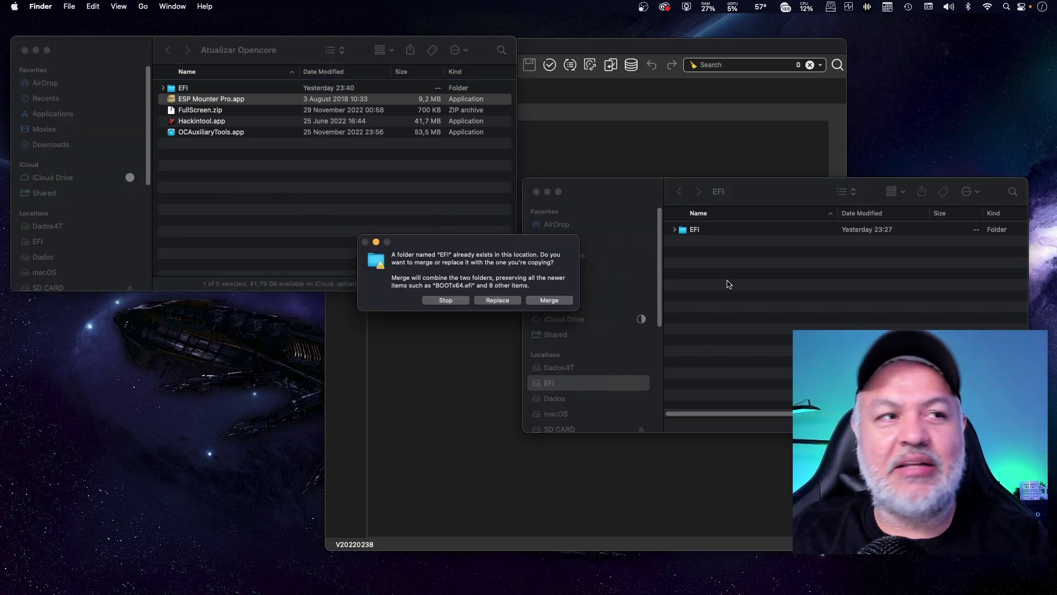
pyautogui.click(446, 301)
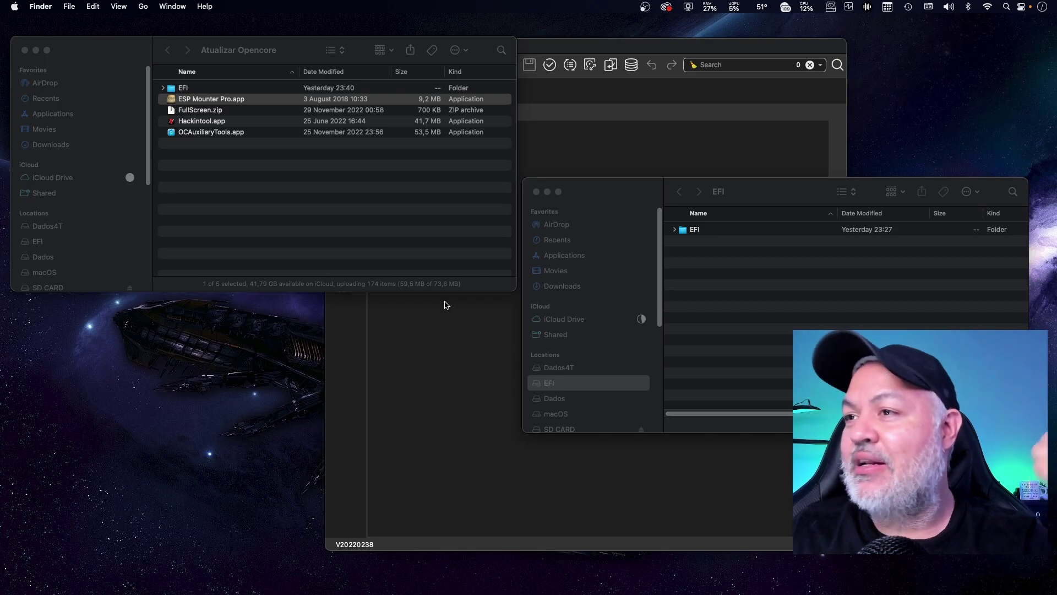
# Close the EFI volume's window, unmount disk1s1 and dismiss ESP Mounter Pro.
pyautogui.click(536, 191)
pyautogui.click(830, 7)
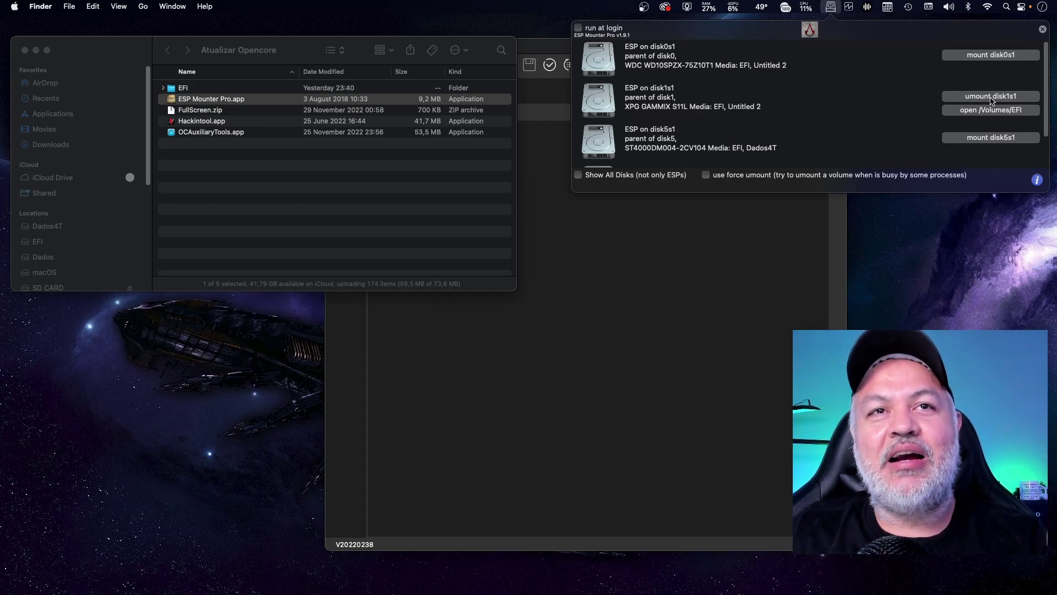
pyautogui.click(991, 98)
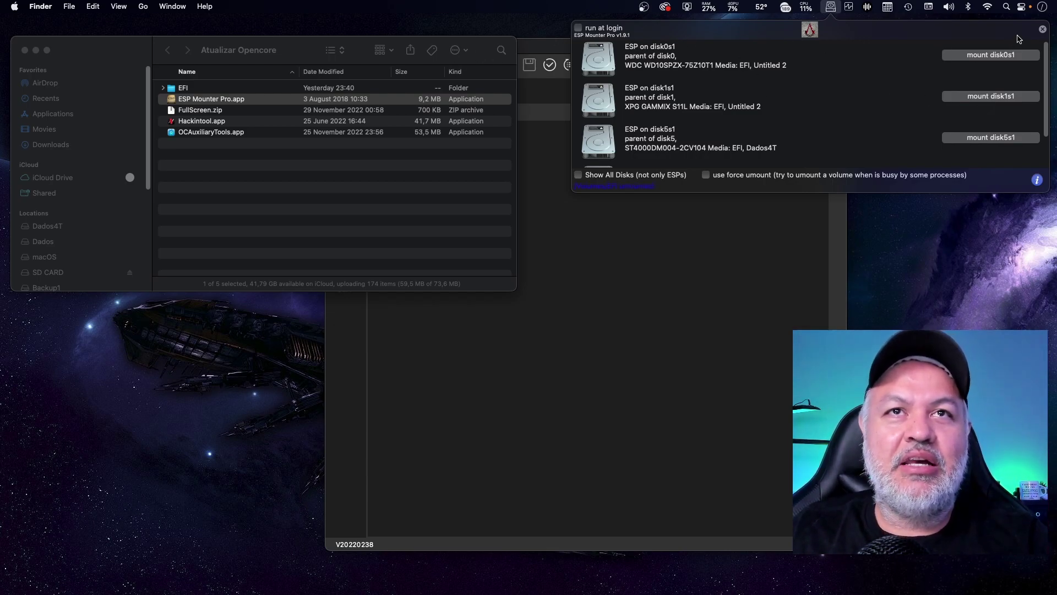
pyautogui.click(1046, 30)
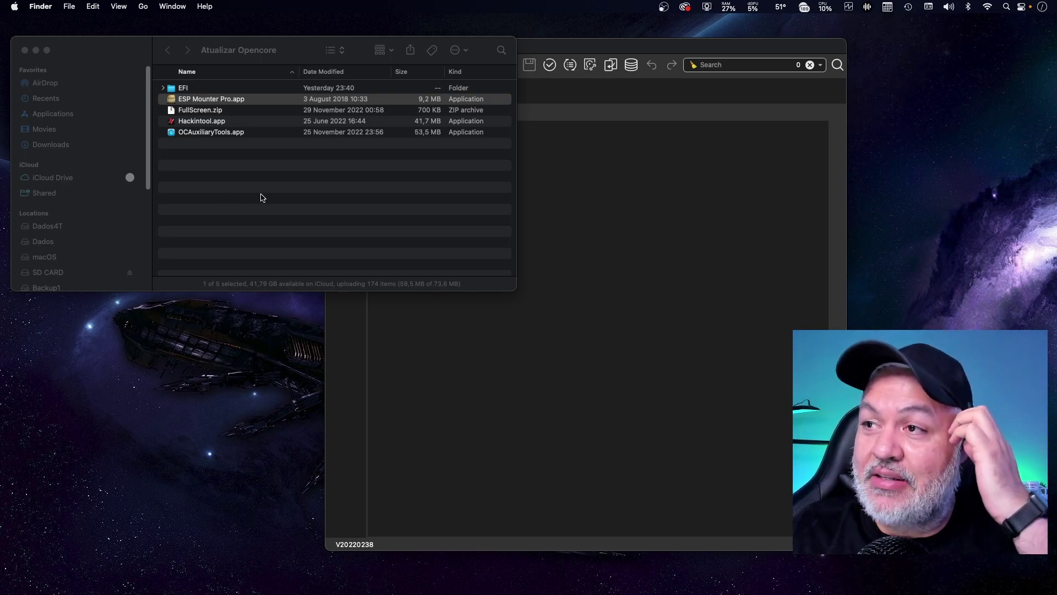
# Load config.plist from the EFI/OC folder inside Atualizar Opencore into OCAuxiliaryTools.
pyautogui.moveTo(571, 48); pyautogui.dragTo(497, 36)
pyautogui.click(185, 50)
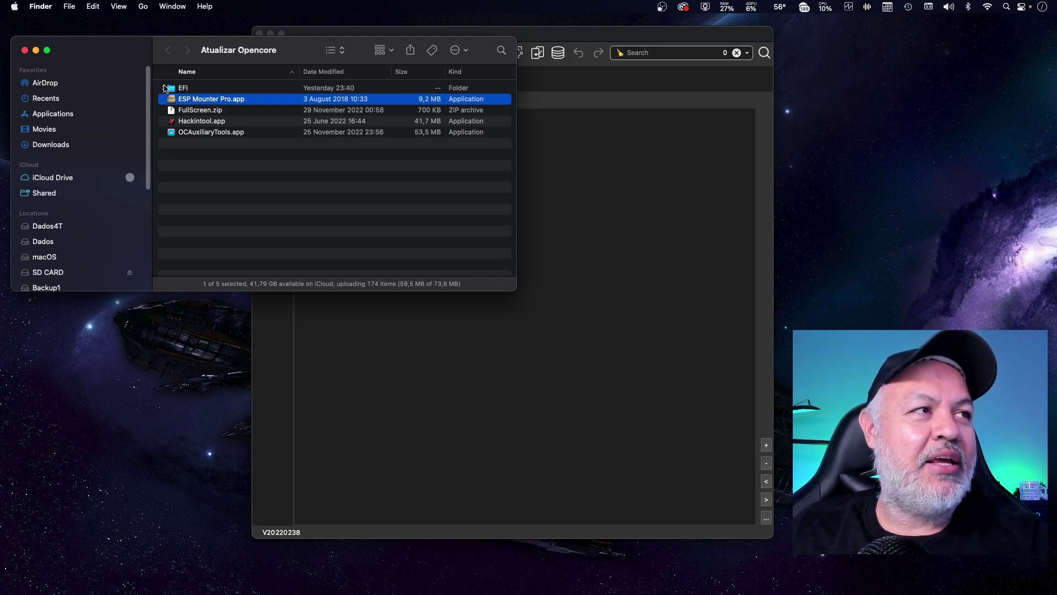
pyautogui.click(163, 88)
pyautogui.click(211, 167)
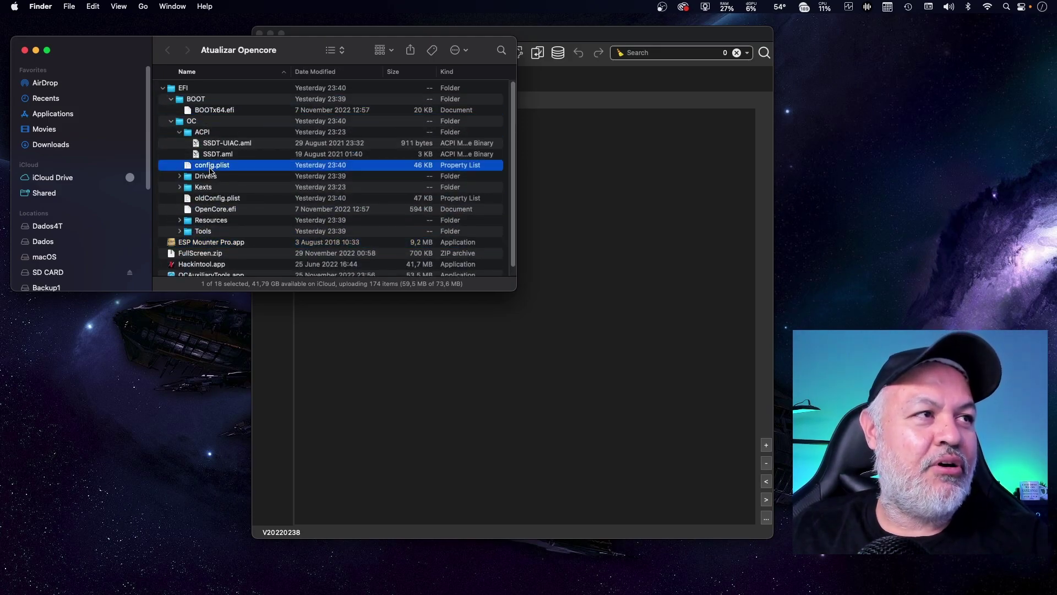
pyautogui.moveTo(204, 171); pyautogui.dragTo(565, 40)
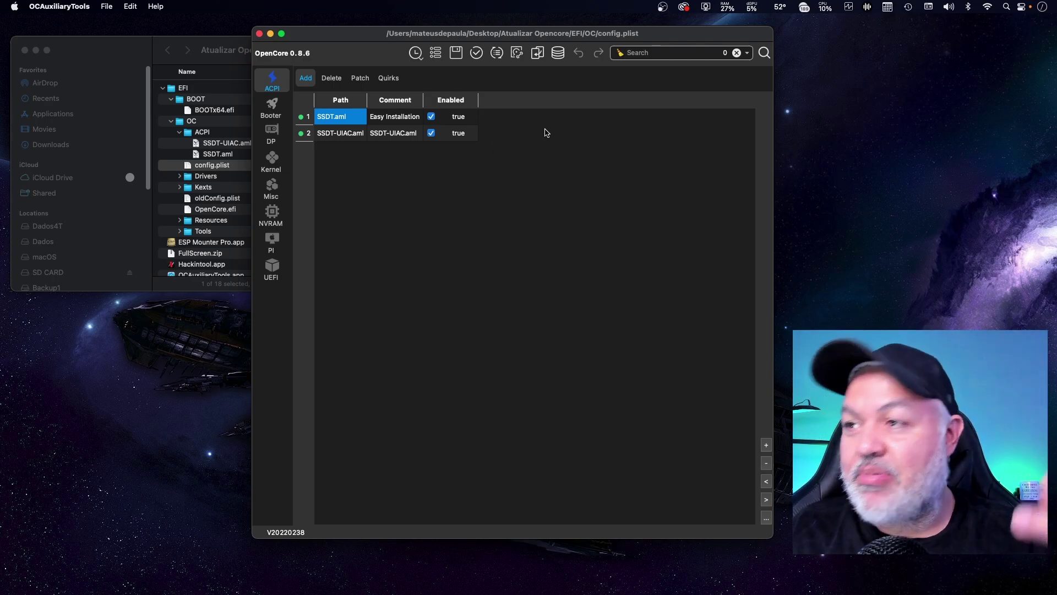
# Open the OpenCore sync dialog and download the latest OpenCore version into the database.
pyautogui.click(497, 53)
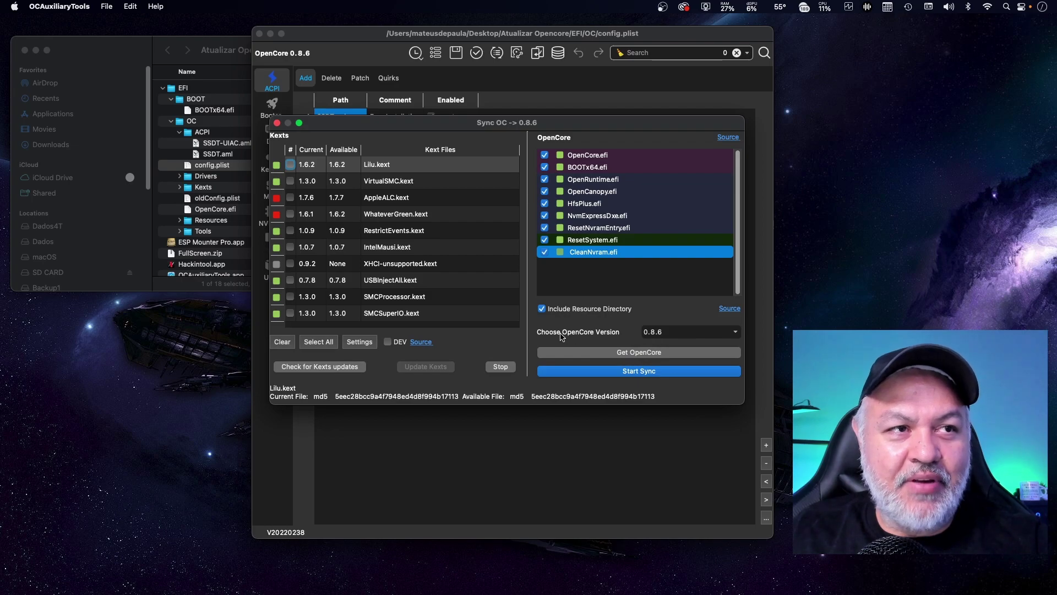
pyautogui.click(671, 335)
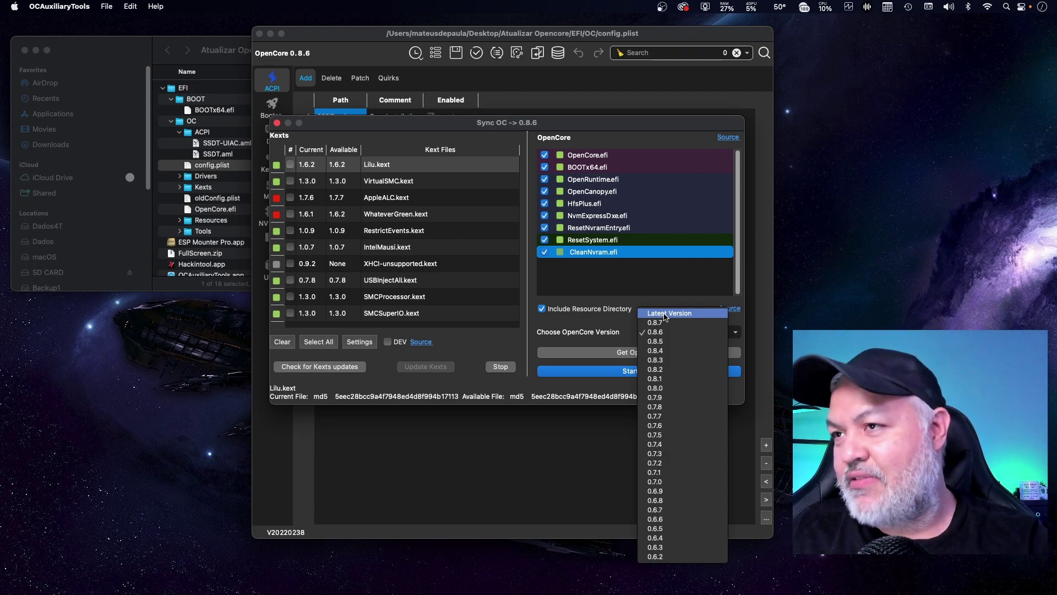
pyautogui.click(665, 313)
pyautogui.click(683, 328)
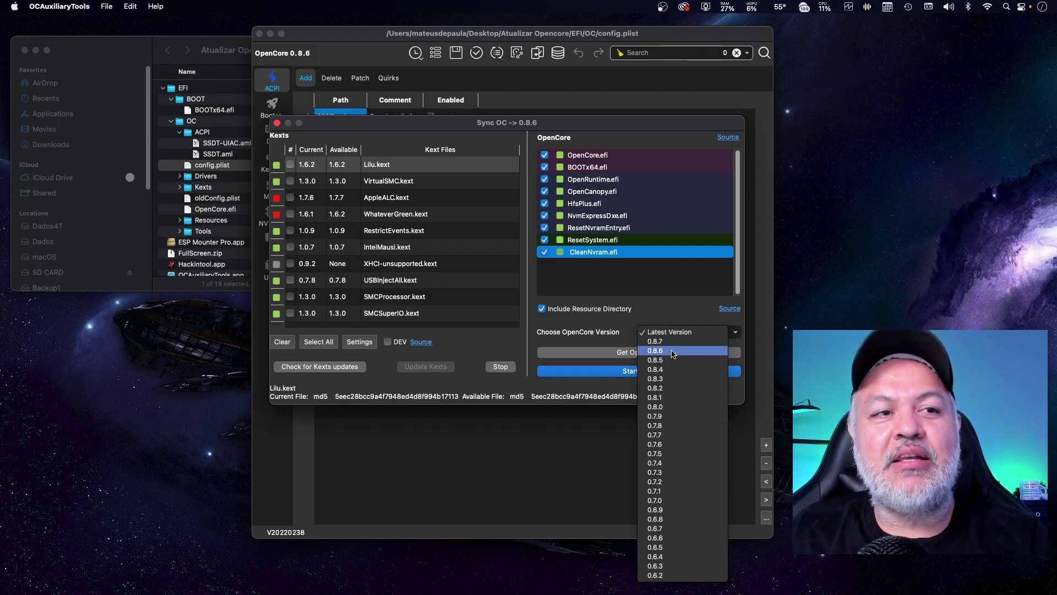
pyautogui.click(662, 333)
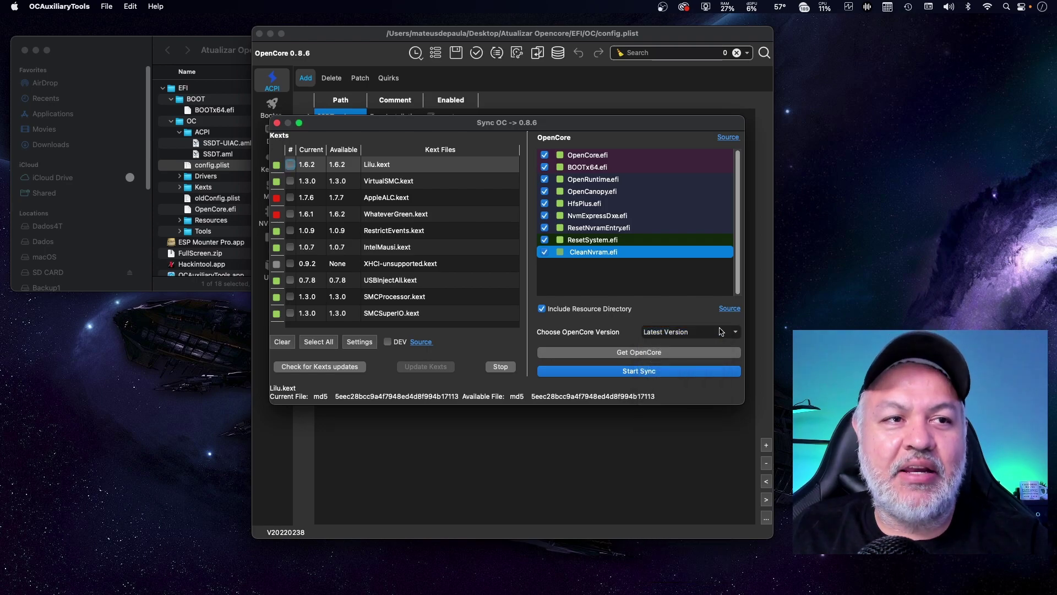
pyautogui.click(635, 355)
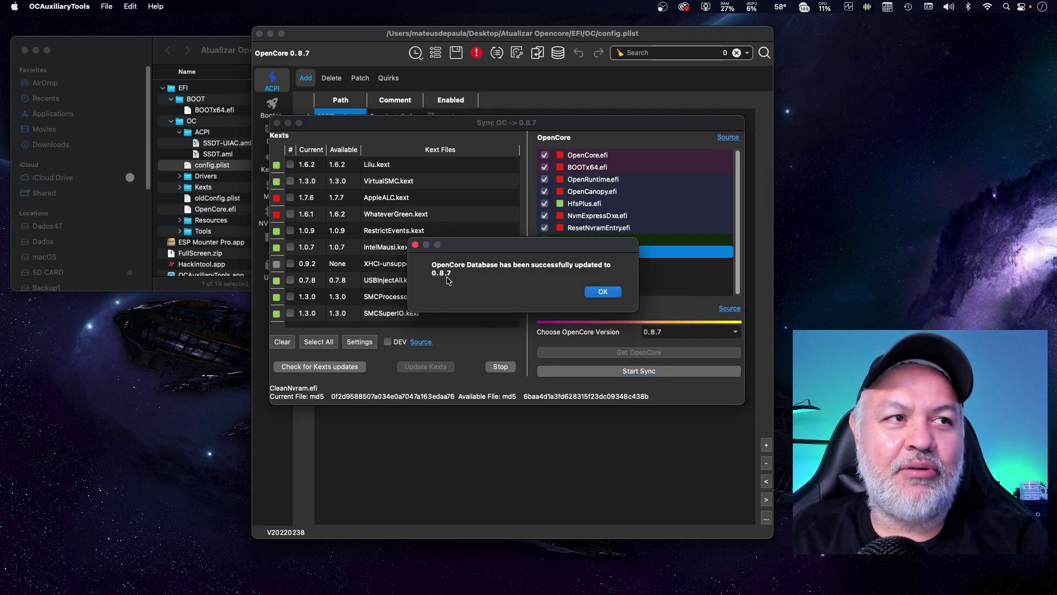
pyautogui.click(602, 291)
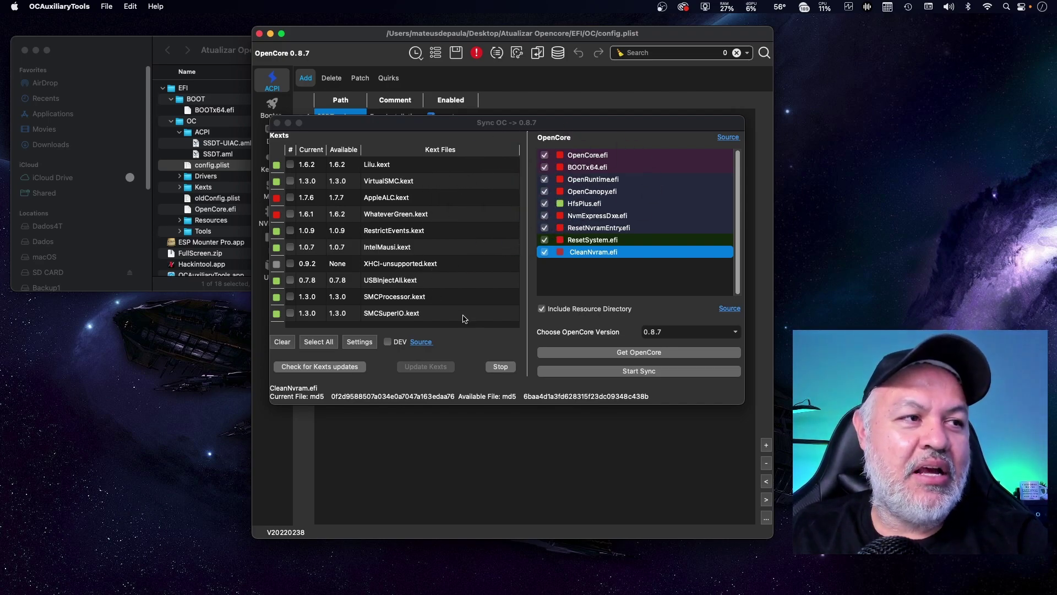
# Check all listed kexts for updates and clear the kext selection.
pyautogui.click(318, 342)
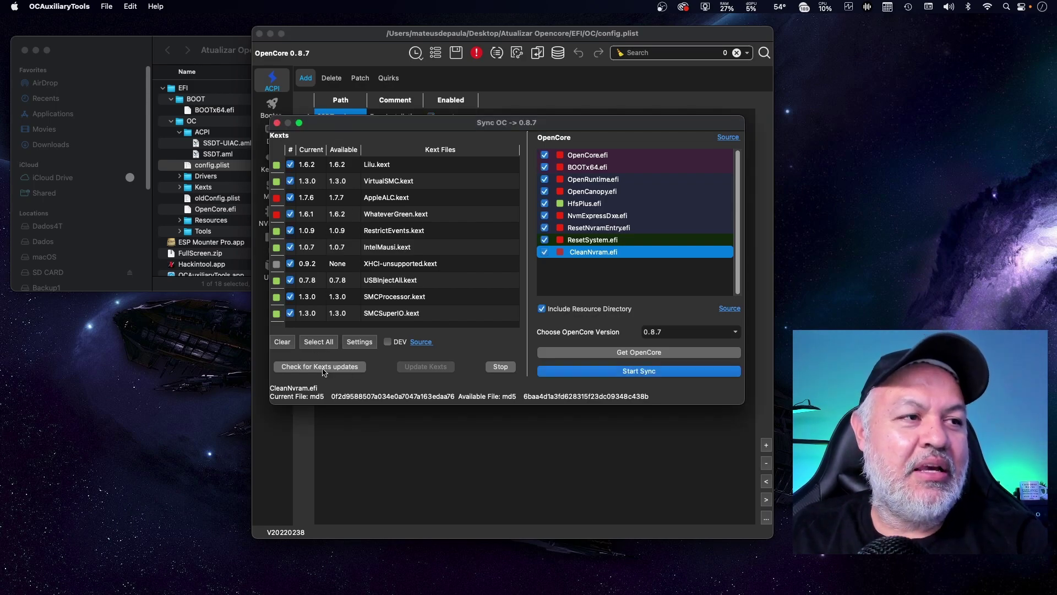
pyautogui.click(316, 372)
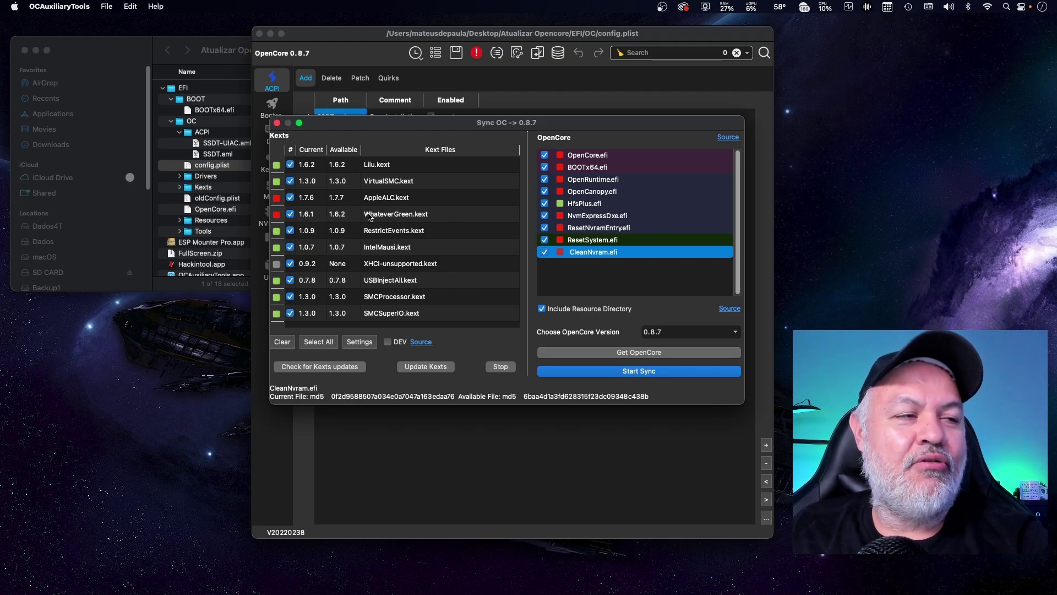
pyautogui.click(283, 343)
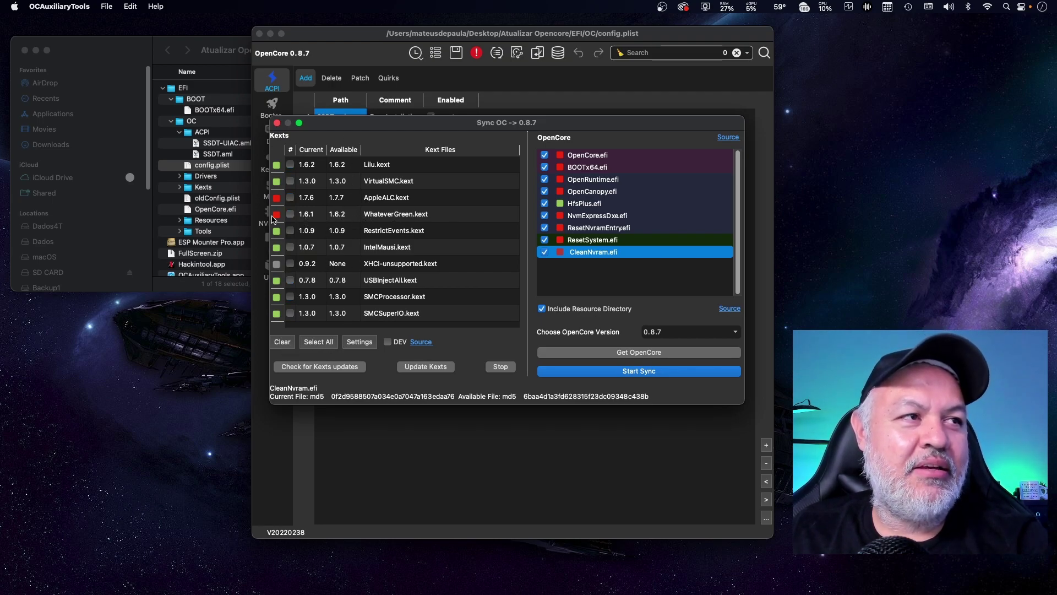
# Sync the EFI to OpenCore 0.8.7 with only AppleALC.kext and WhateverGreen.kext selected among the kexts.
pyautogui.click(290, 198)
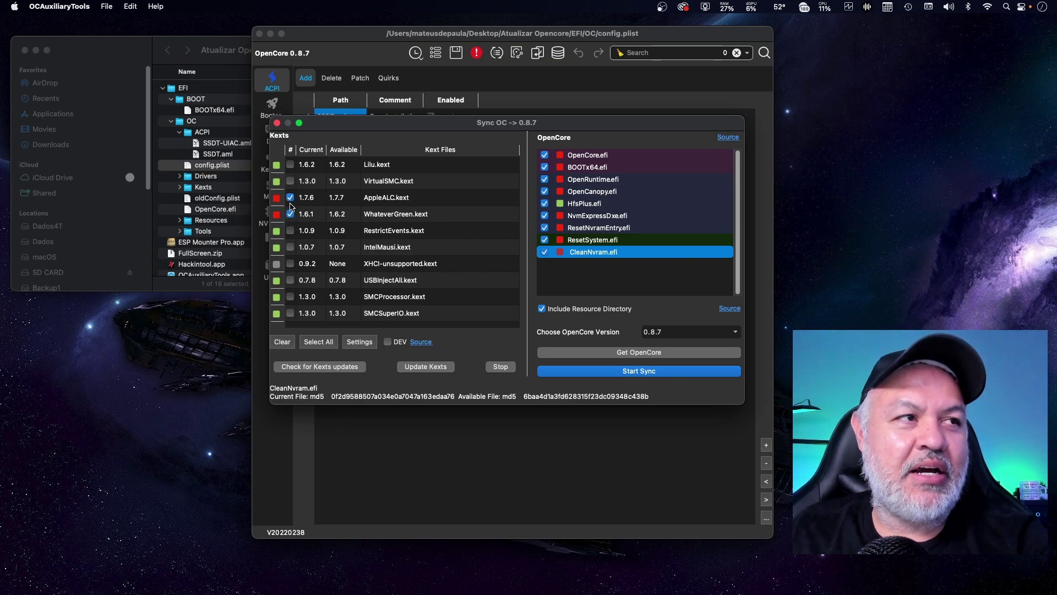
pyautogui.click(635, 376)
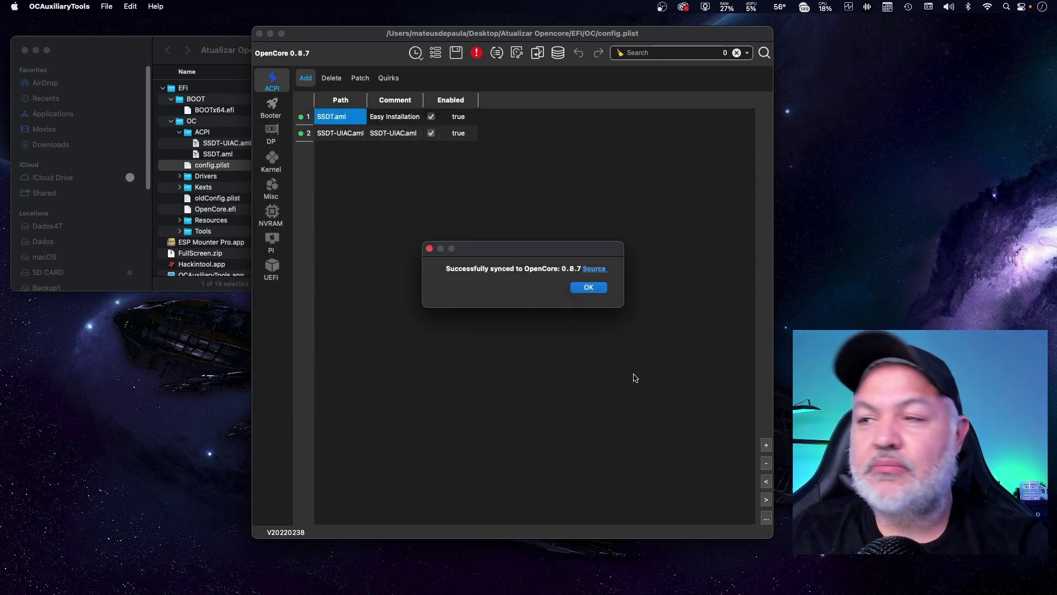
pyautogui.click(590, 290)
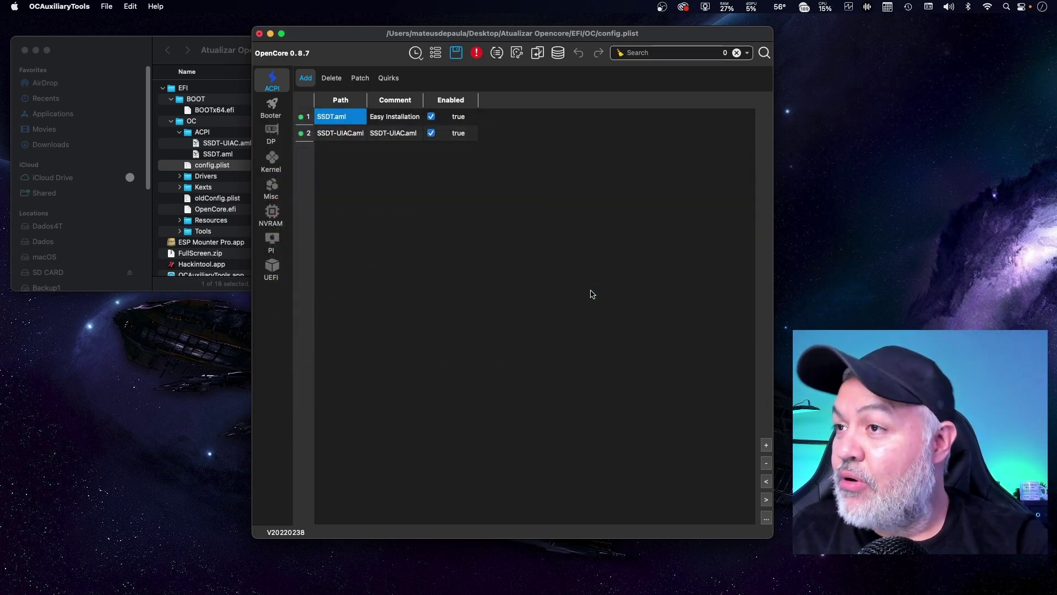
# Validate config.plist with OC Validate, close the report and save the configuration.
pyautogui.click(476, 54)
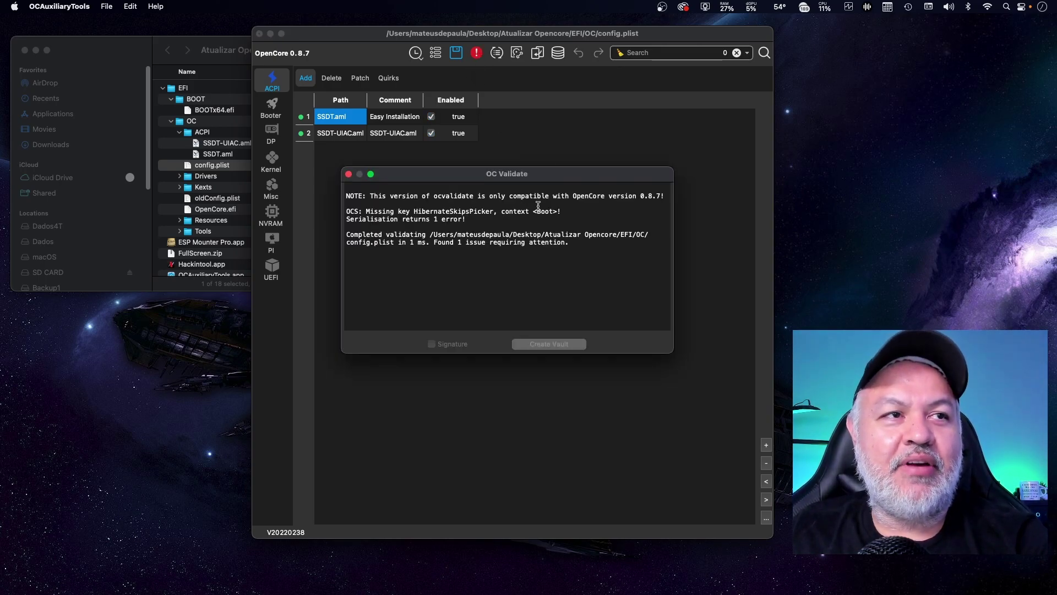
pyautogui.moveTo(415, 211); pyautogui.dragTo(493, 213)
pyautogui.click(348, 174)
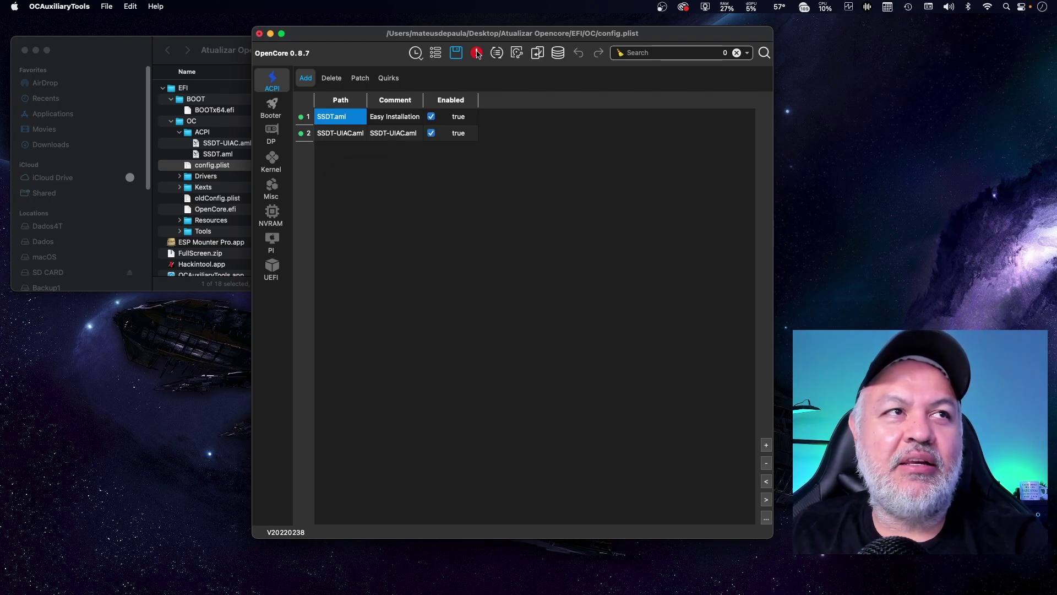
pyautogui.click(457, 53)
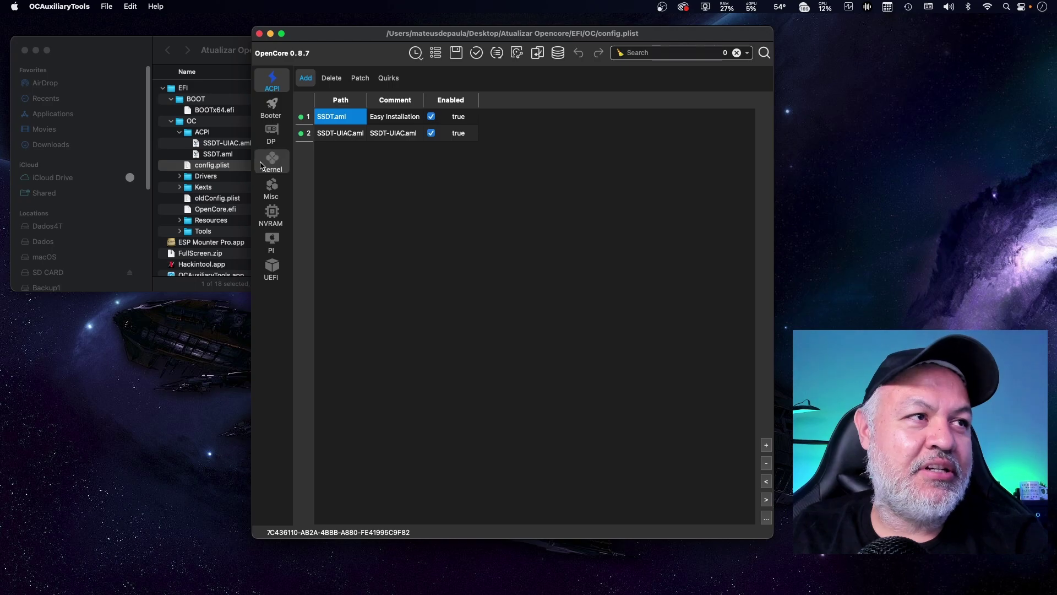
# Switch HibernateSkipsPicker on and back off in the Misc Boot settings and save config.plist.
pyautogui.click(271, 188)
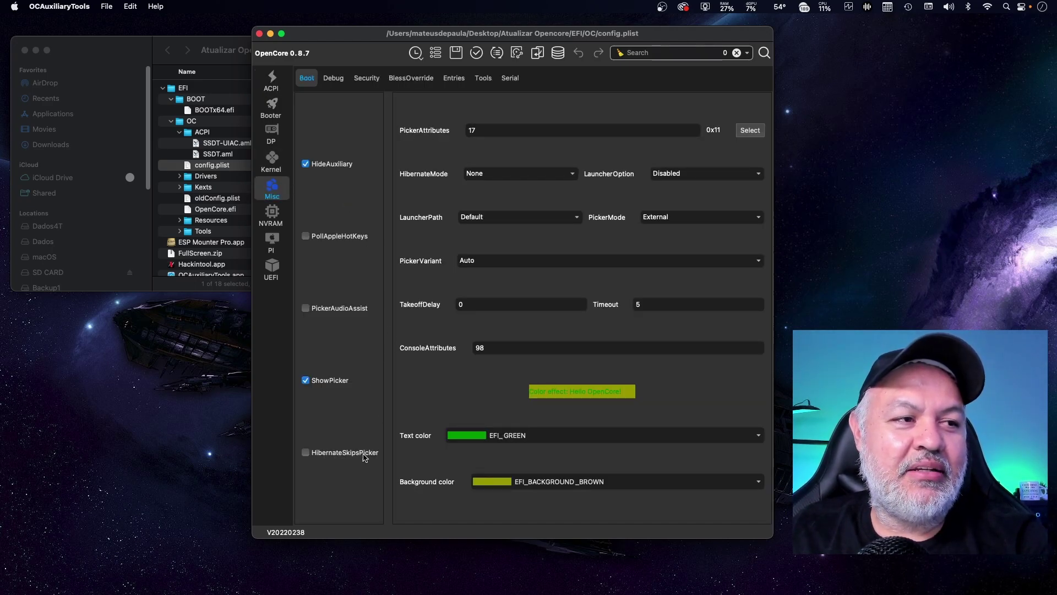
pyautogui.click(343, 456)
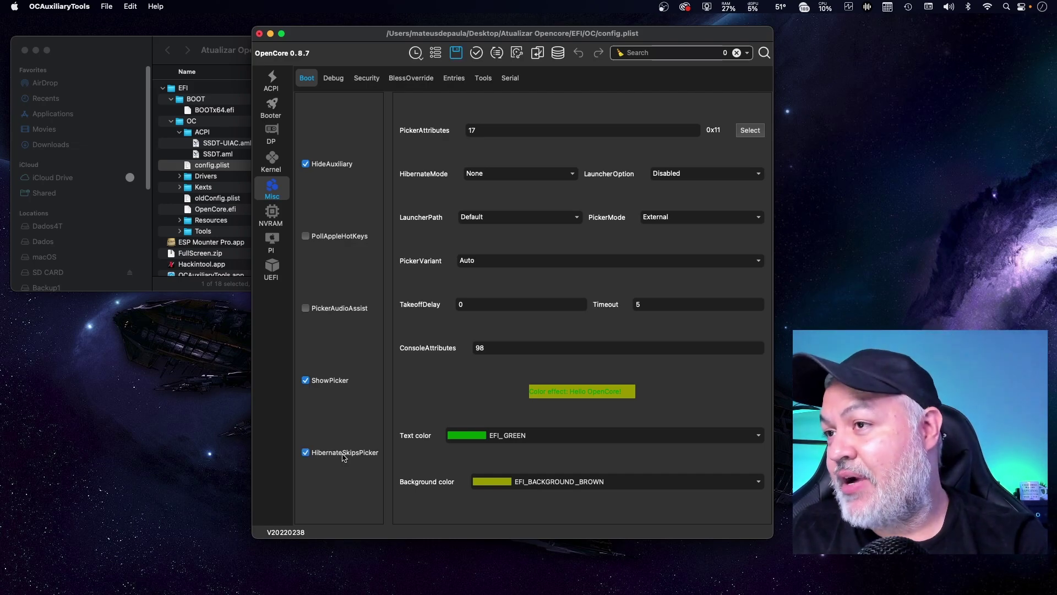
pyautogui.click(344, 456)
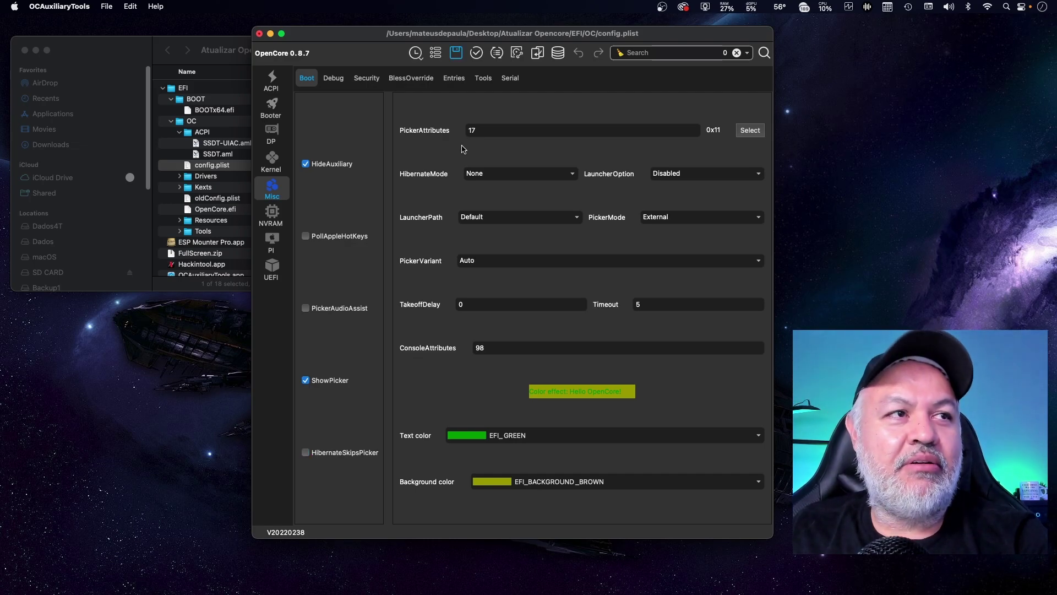
pyautogui.click(454, 57)
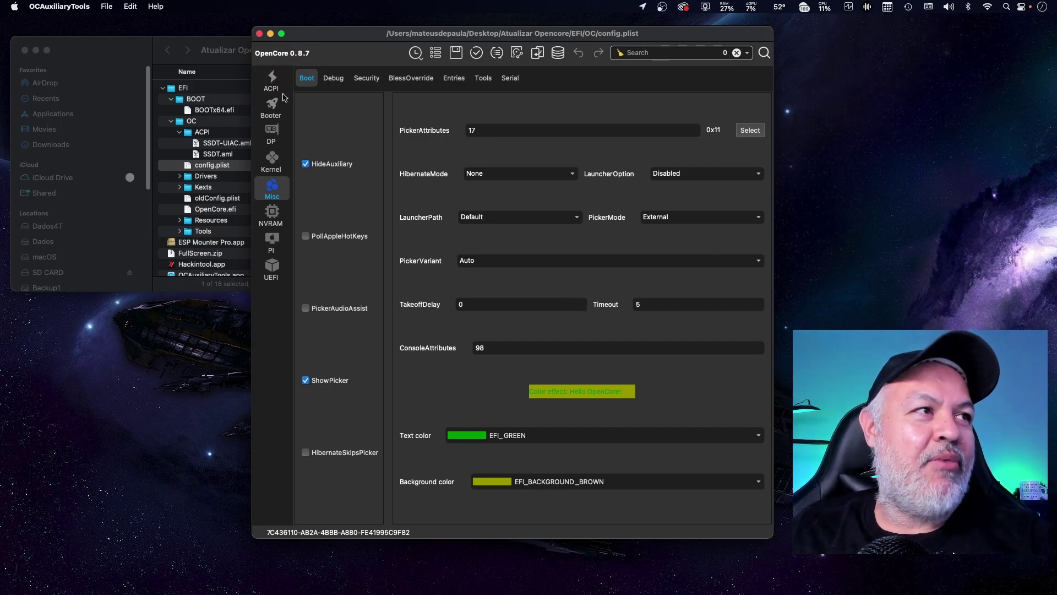
# Collapse the EFI folder in Atualizar Opencore and launch ESP Mounter Pro from Finder.
pyautogui.click(163, 88)
pyautogui.click(163, 88)
pyautogui.doubleClick(207, 100)
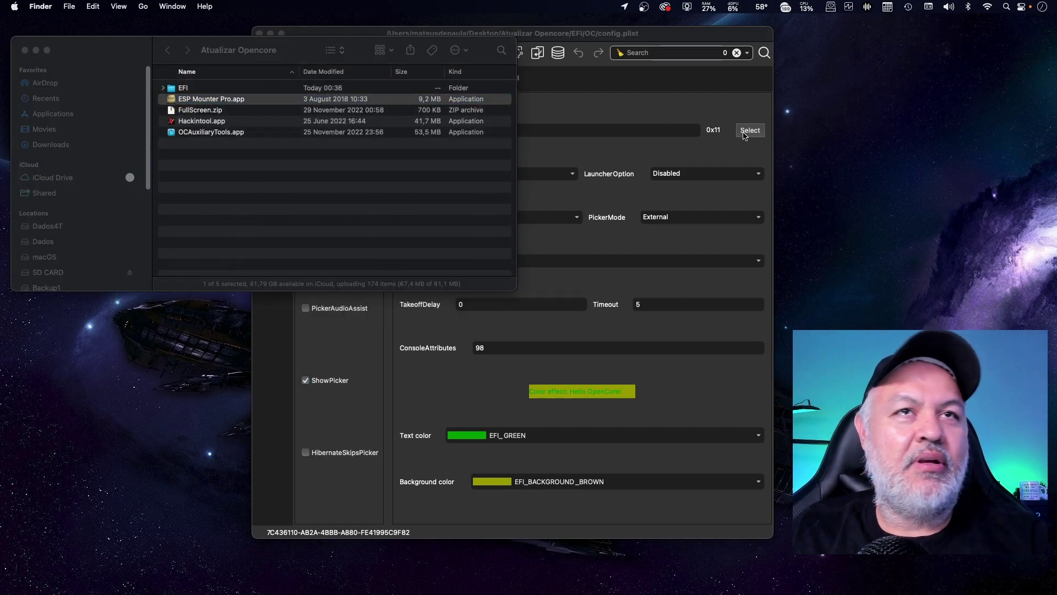
pyautogui.scroll(-2, 864, 110)
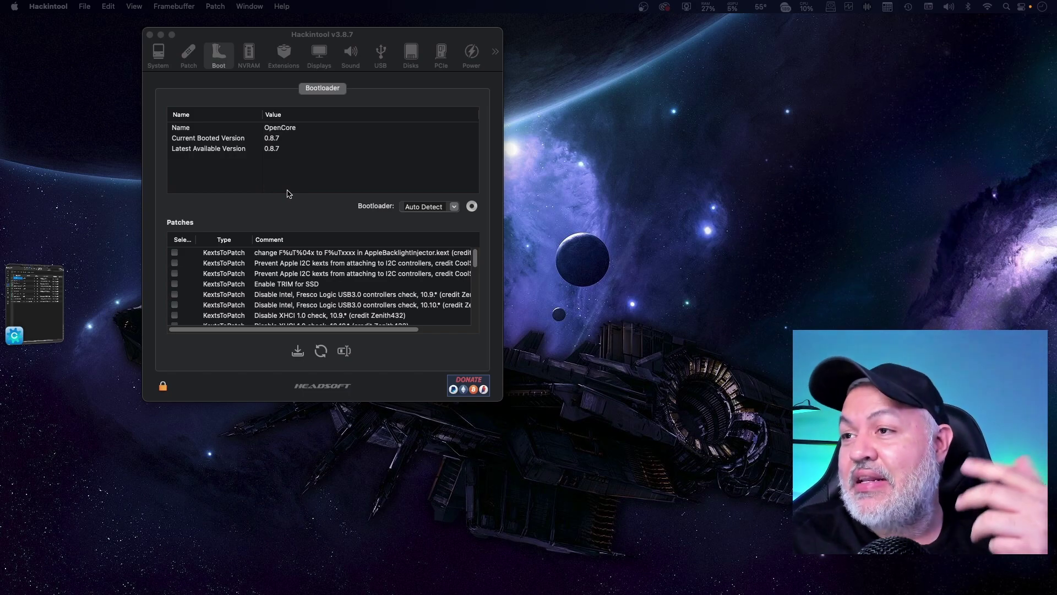
# Close Hackintool, switch back to OCAuxiliaryTools and review the Misc and NVRAM settings of config.plist.
pyautogui.click(149, 35)
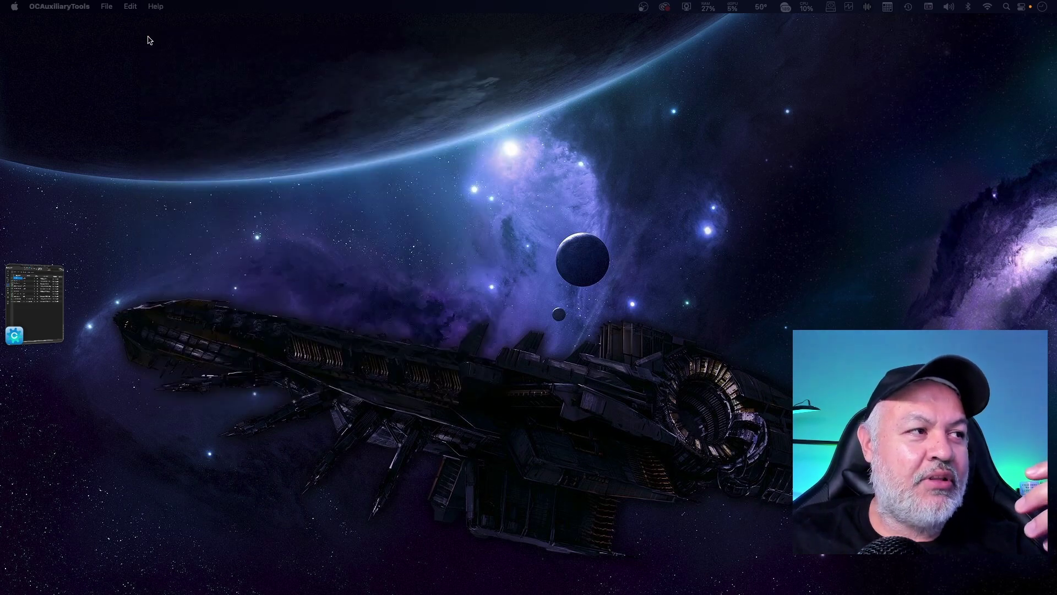
pyautogui.click(41, 293)
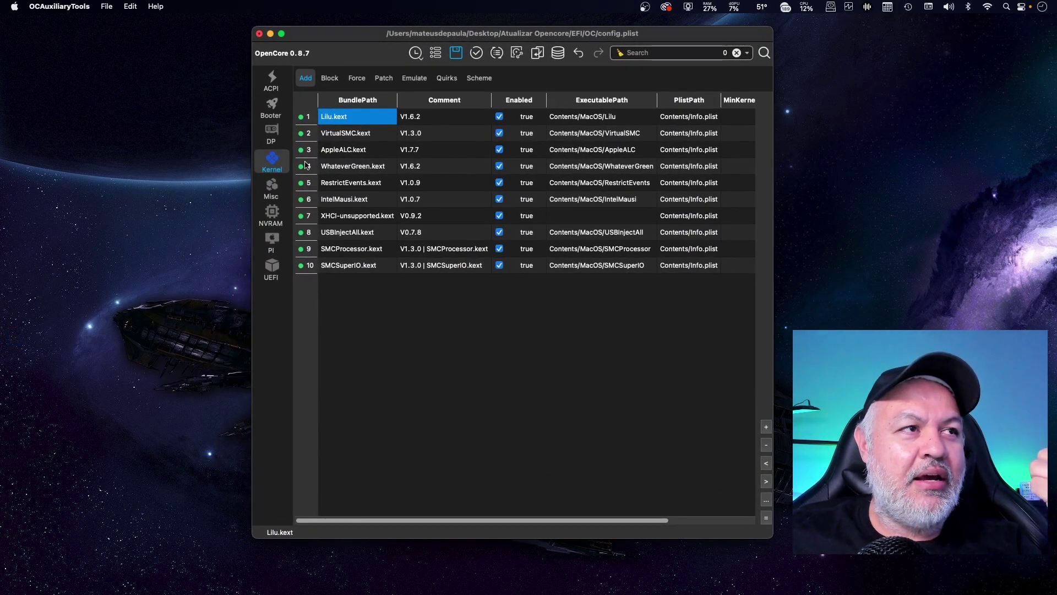
pyautogui.click(272, 188)
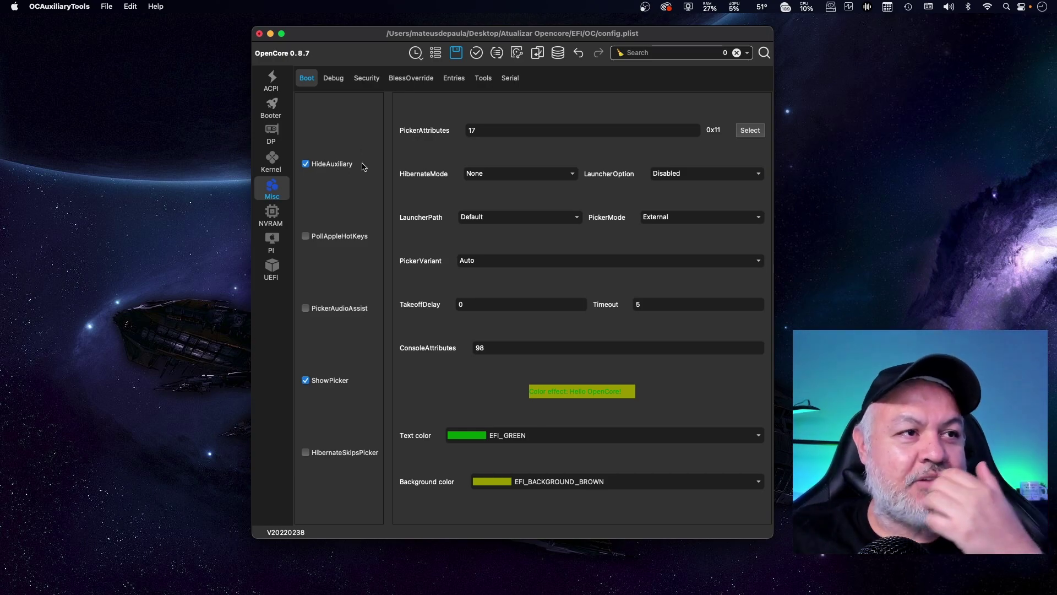
pyautogui.click(274, 216)
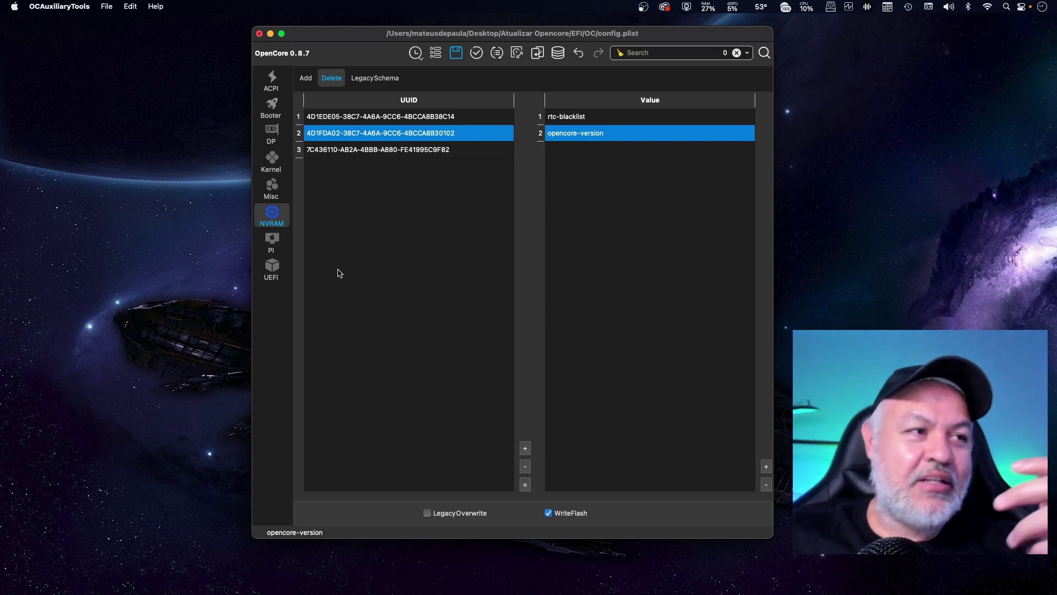
# Open the Drivers database folder from the UEFI drivers settings and try to add ResetNvramEntry.efi to the list.
pyautogui.click(274, 272)
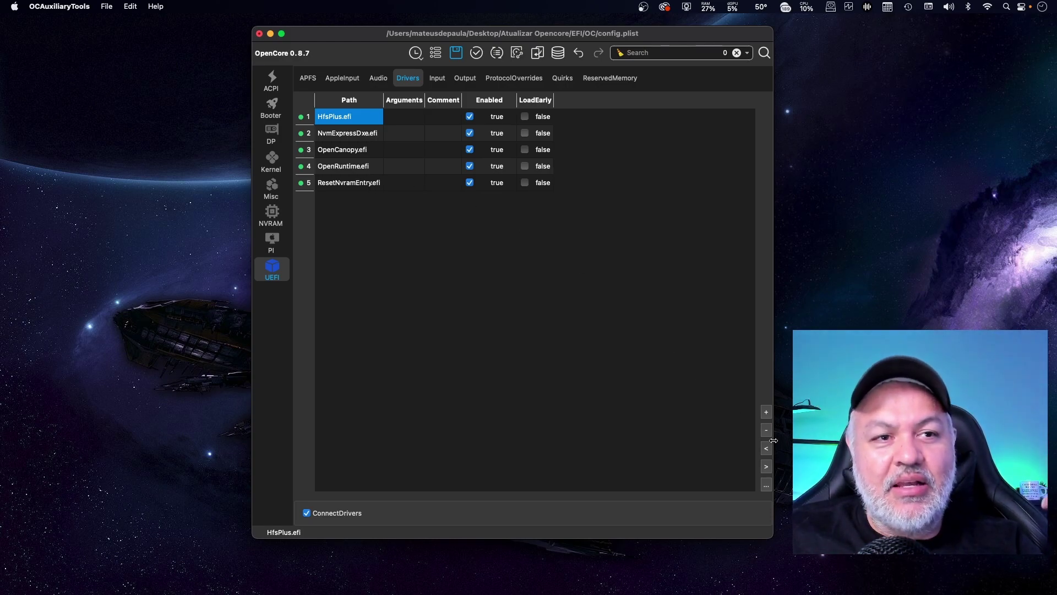
pyautogui.click(765, 487)
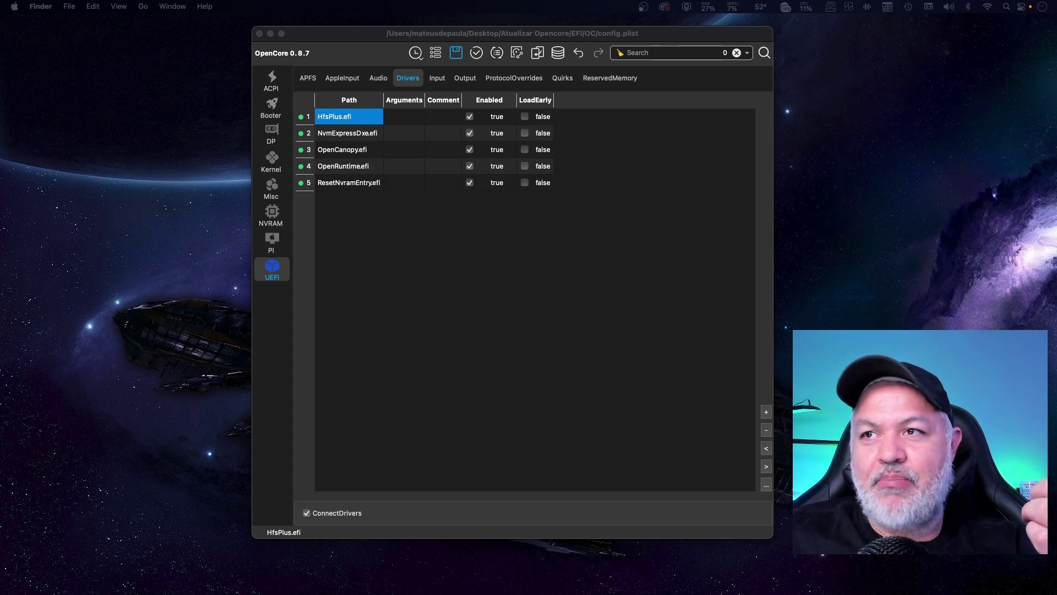
pyautogui.moveTo(618, 193); pyautogui.dragTo(754, 250)
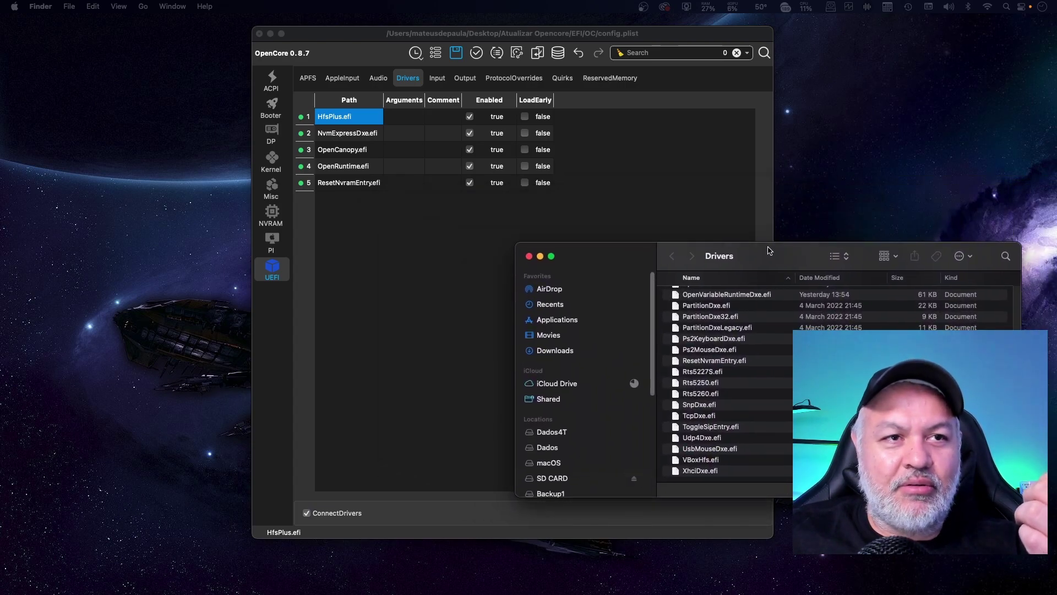
pyautogui.click(710, 364)
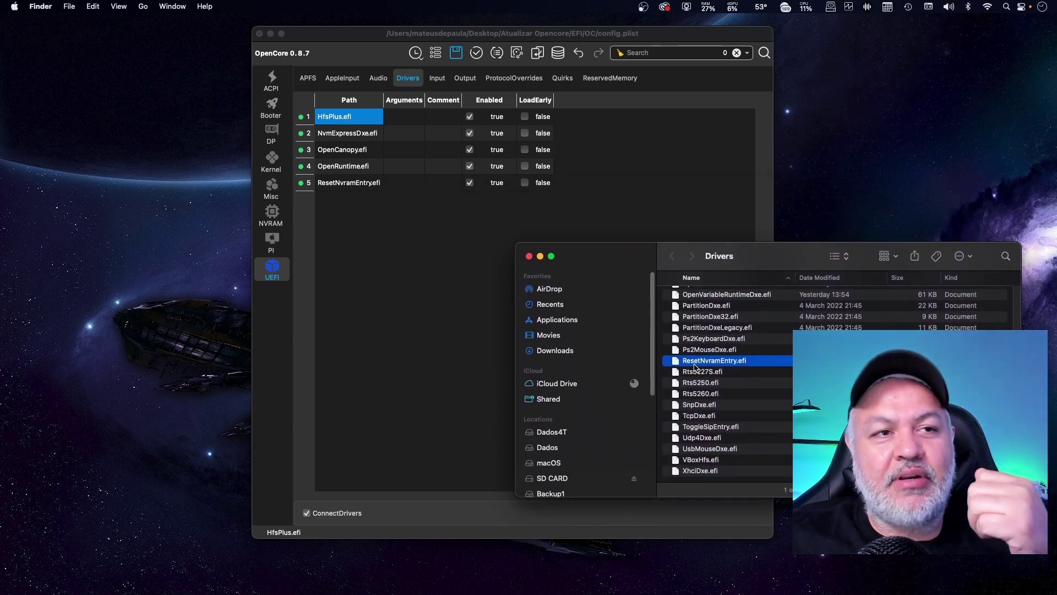
pyautogui.moveTo(692, 367); pyautogui.dragTo(542, 204)
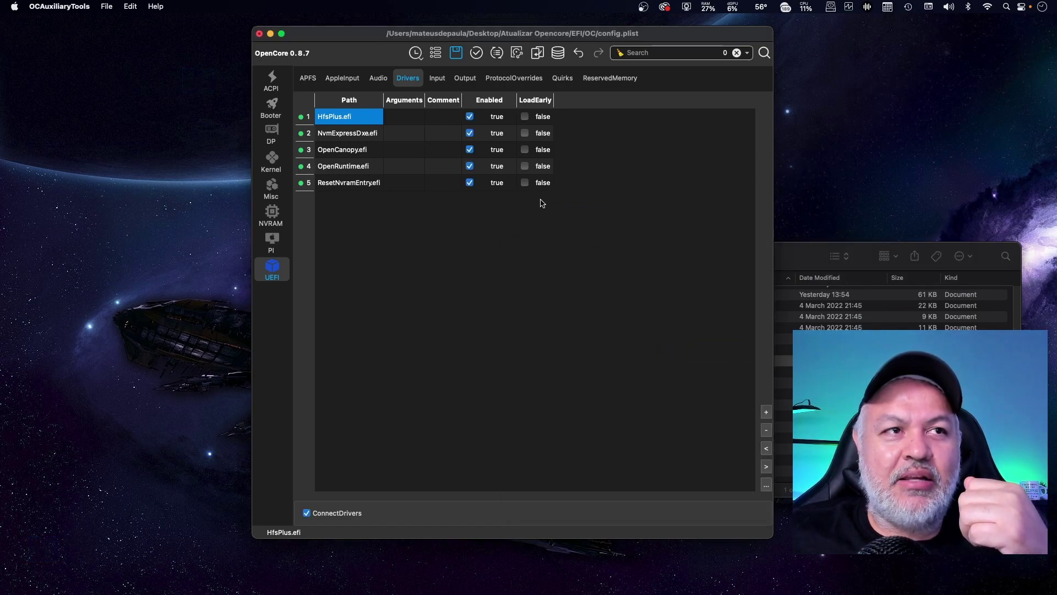
# Replace the ResetNvramEntry.efi entry with the copy from the Drivers folder, disable its LoadEarly option and save config.plist.
pyautogui.click(328, 189)
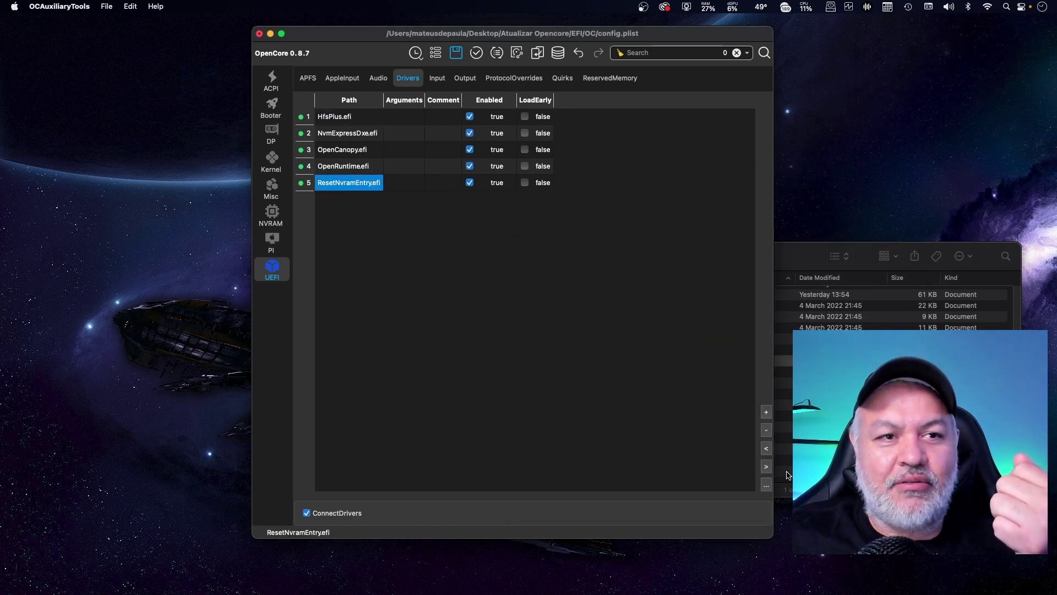
pyautogui.click(767, 430)
pyautogui.click(802, 258)
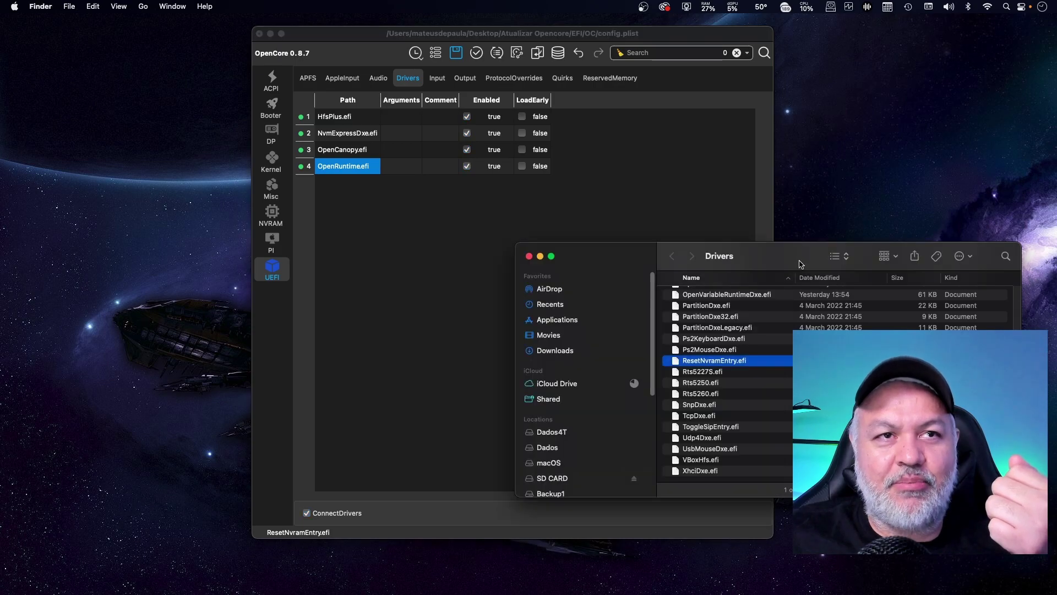
pyautogui.moveTo(707, 368); pyautogui.dragTo(598, 185)
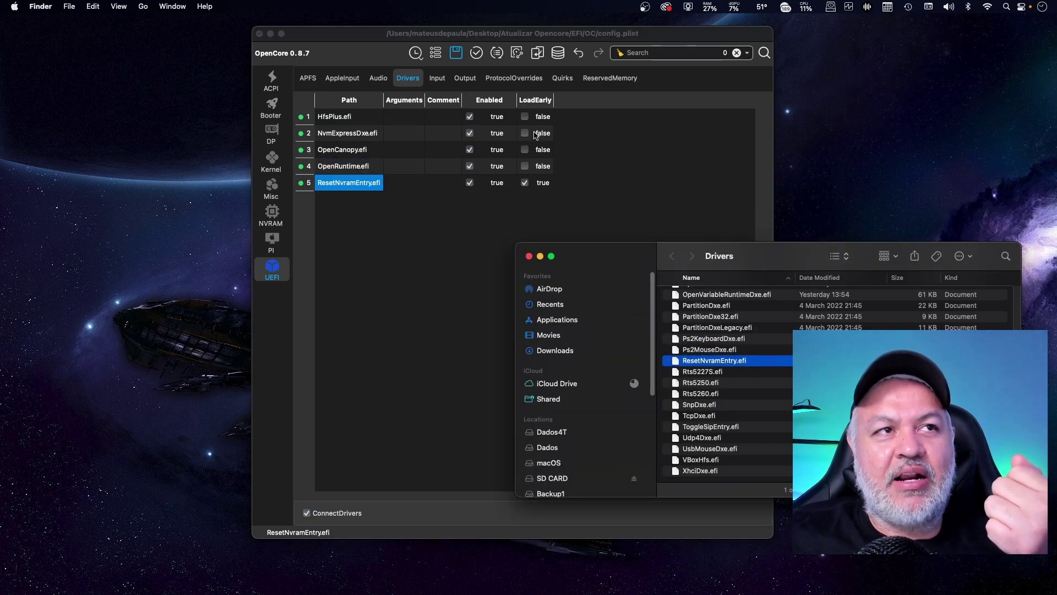
pyautogui.click(525, 182)
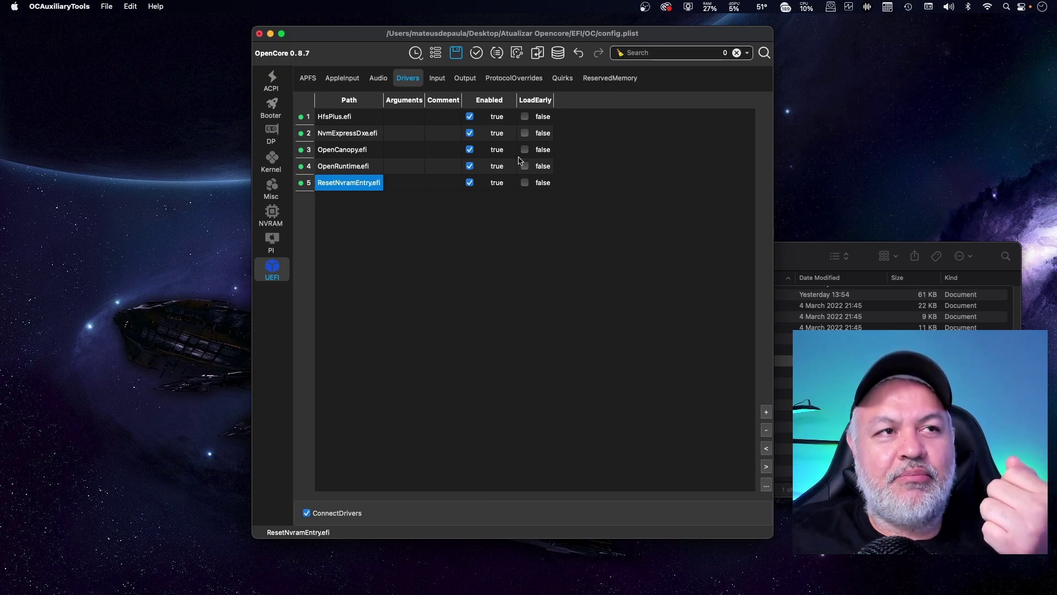
pyautogui.press('super+s')
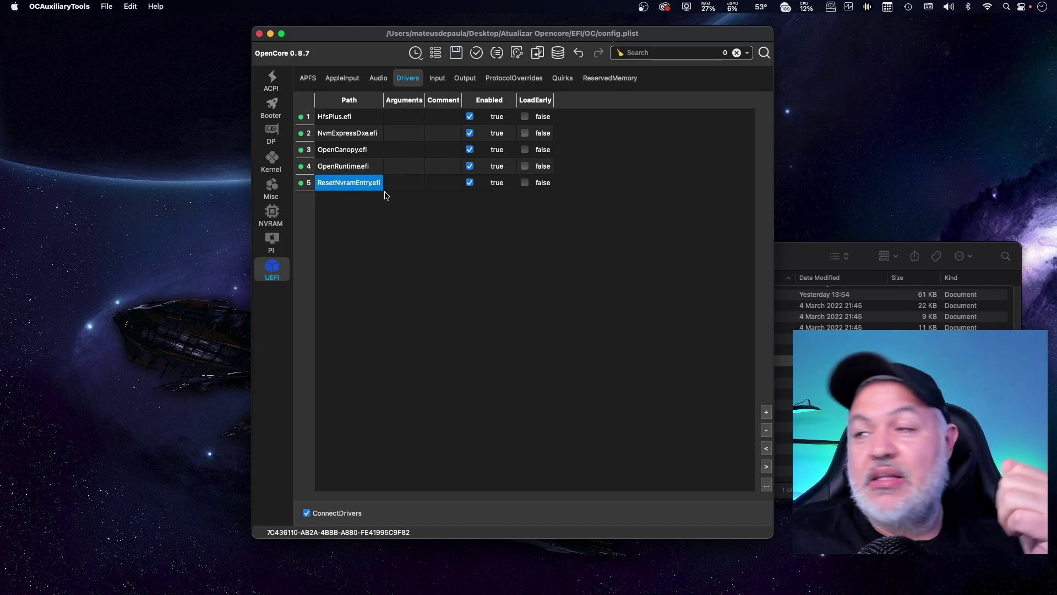